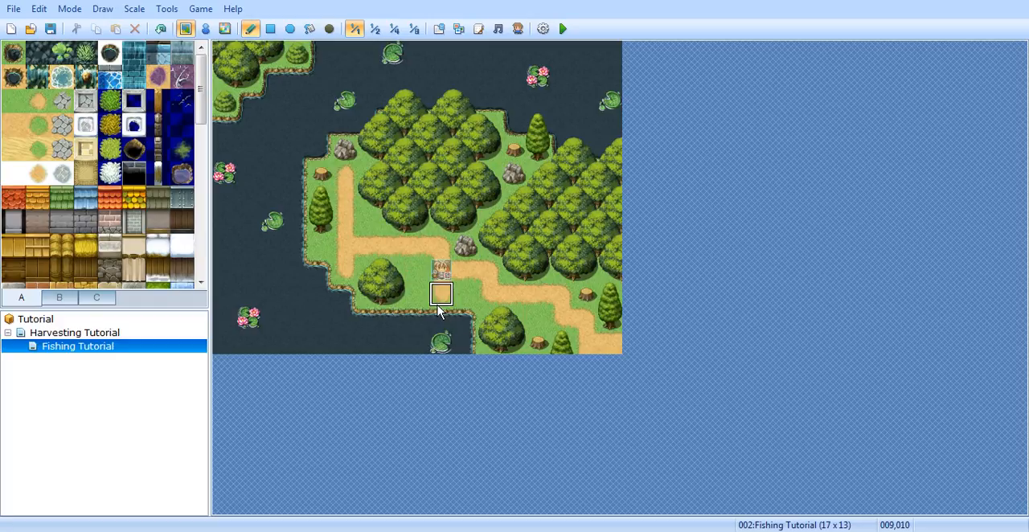
# Step: Switch to event editing and create a new event on the water tile directly below the short path south of the player start
pyautogui.click(442, 294)
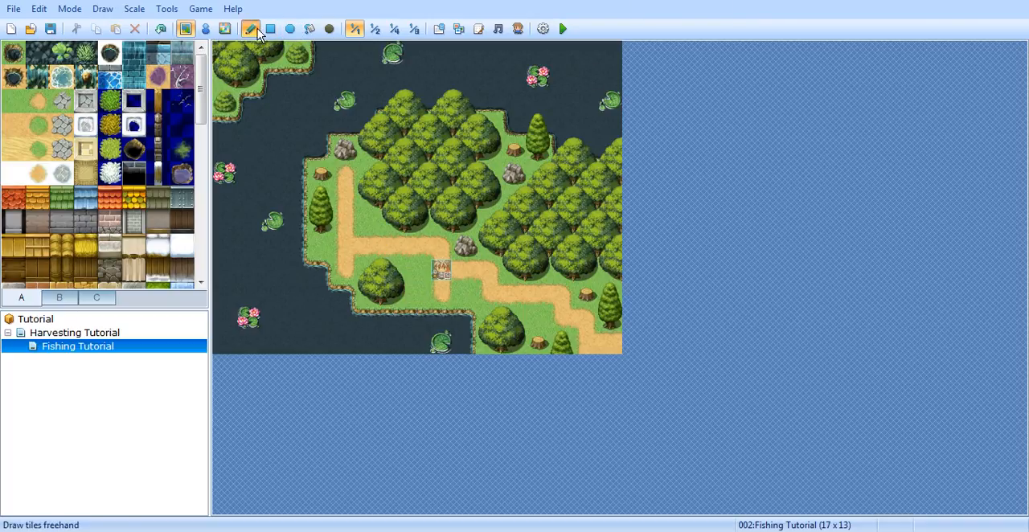
pyautogui.click(206, 30)
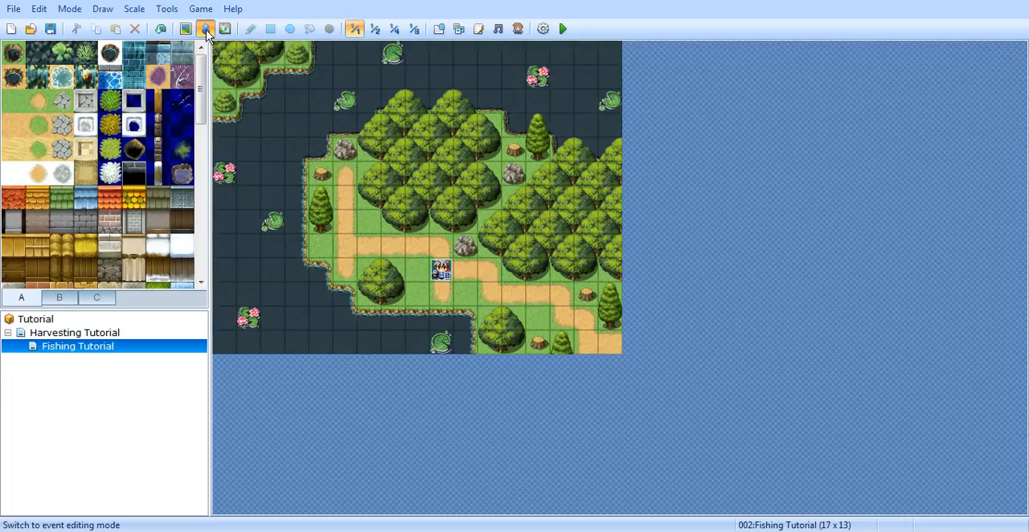
pyautogui.doubleClick(438, 320)
pyautogui.moveTo(542, 16); pyautogui.dragTo(653, 13)
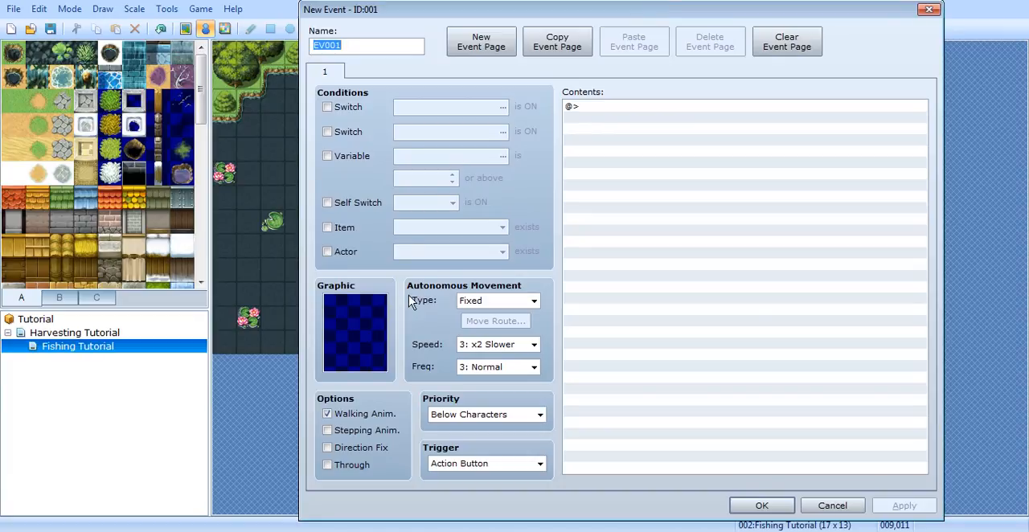
# Step: Set the event's graphic to the small ring in the last row of the !Flame character set
pyautogui.doubleClick(359, 336)
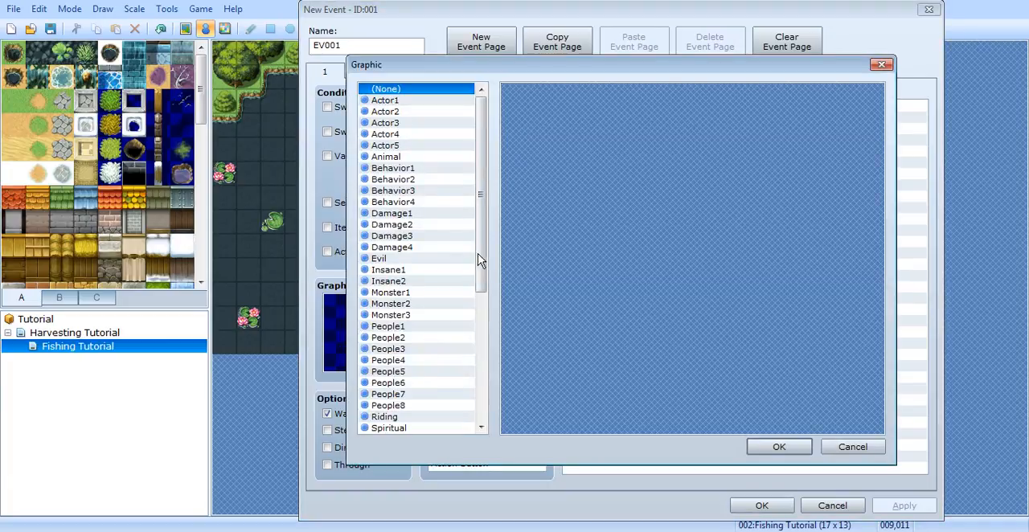
pyautogui.moveTo(480, 248); pyautogui.dragTo(471, 406)
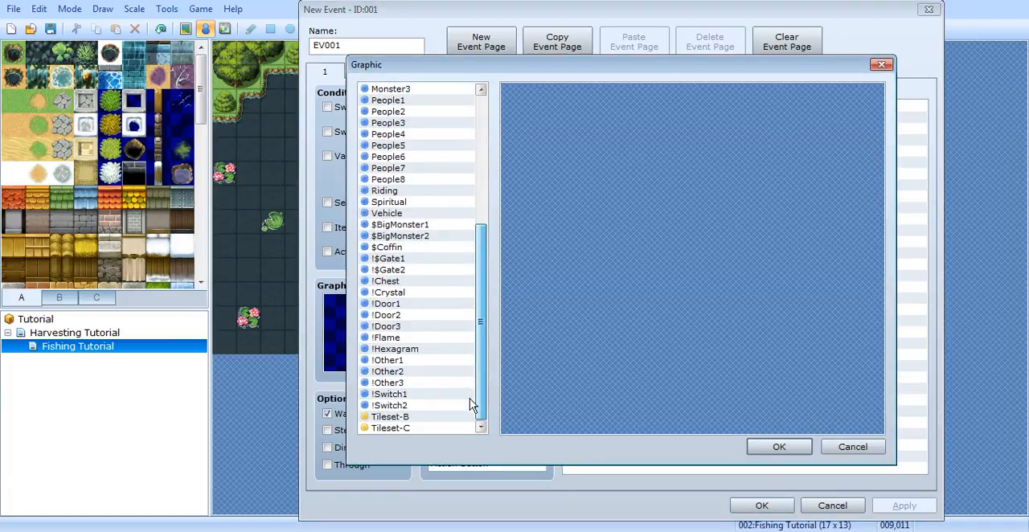
pyautogui.click(388, 337)
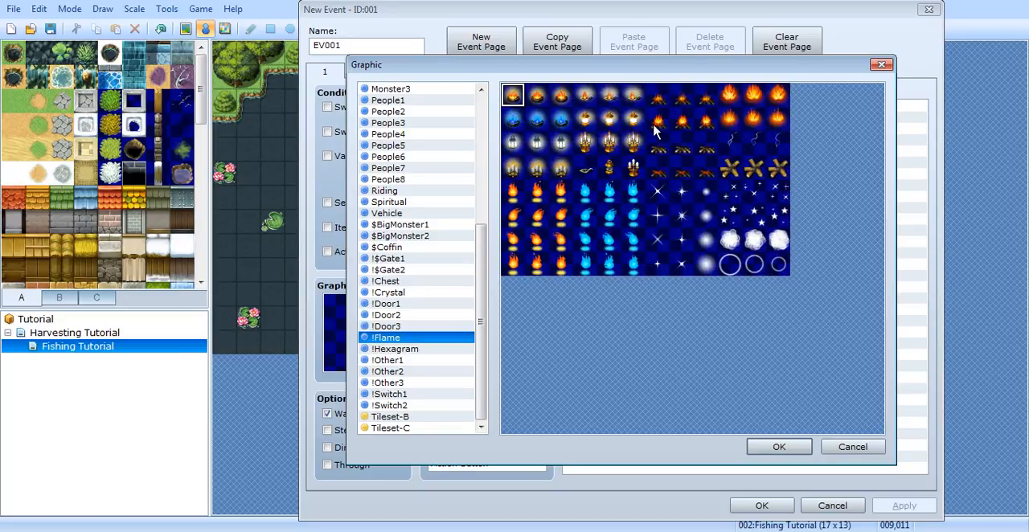
pyautogui.click(778, 268)
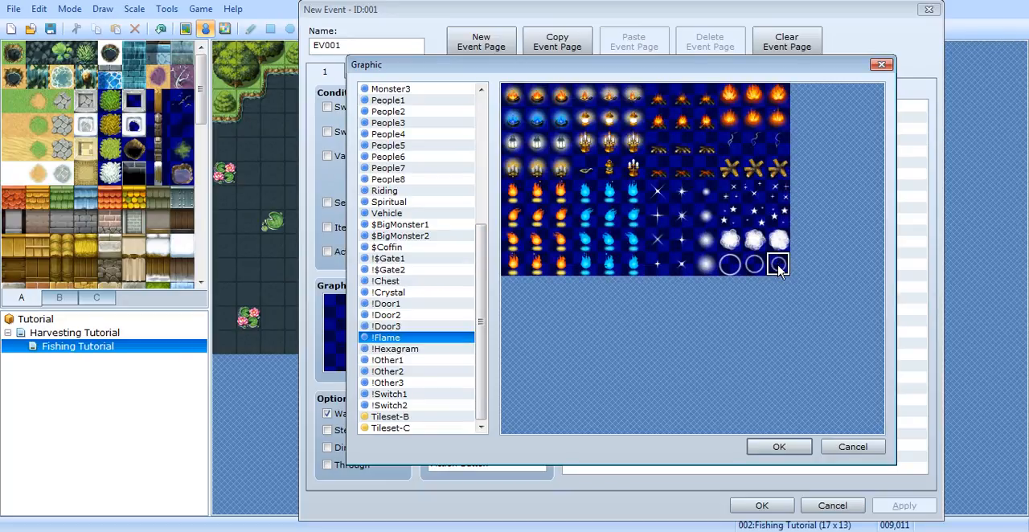
pyautogui.click(781, 444)
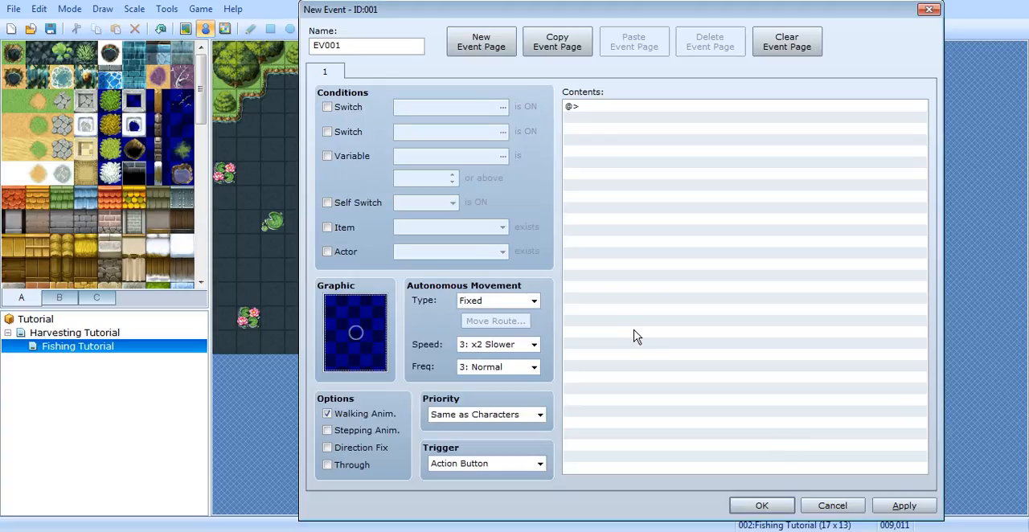
# Step: Turn off the event's walking animation and turn on its stepping animation
pyautogui.click(362, 413)
pyautogui.click(372, 431)
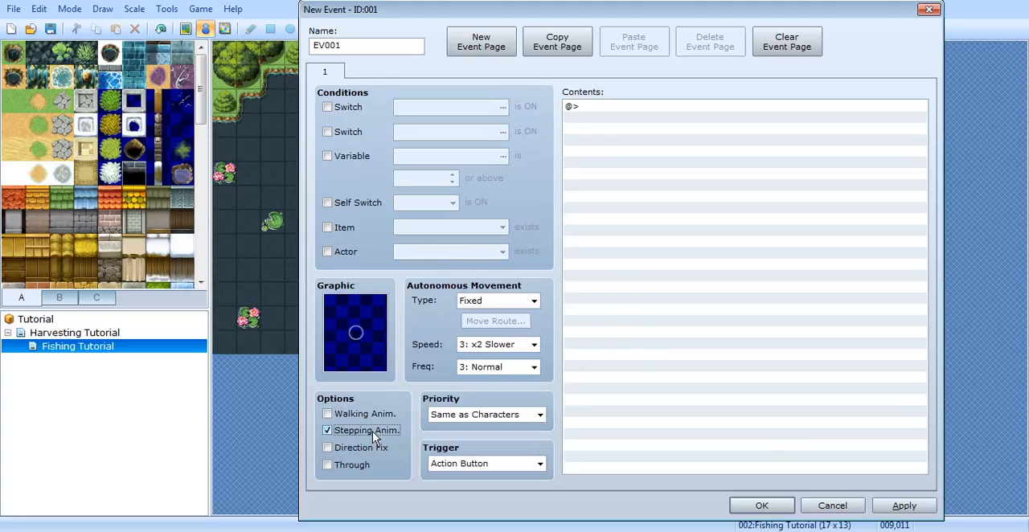
pyautogui.moveTo(480, 9); pyautogui.dragTo(799, 39)
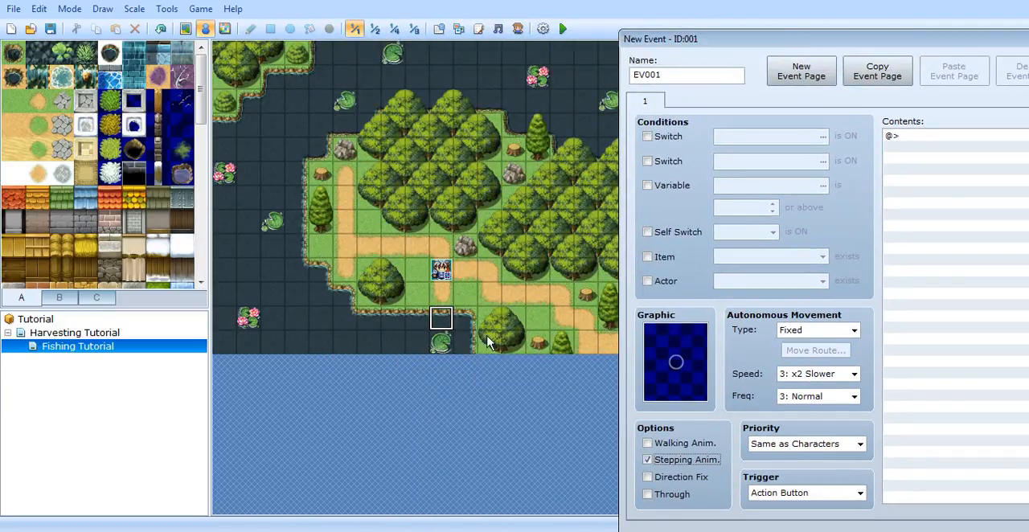
pyautogui.moveTo(828, 37); pyautogui.dragTo(459, 21)
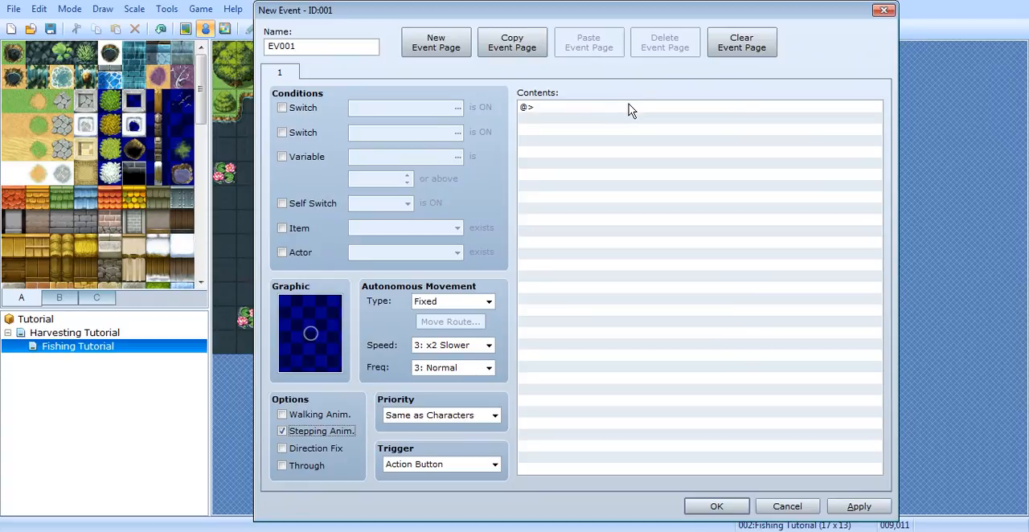
# Step: Add a Show Choices command with the choices "Fish" and "Don't fish" to the event's contents and apply it
pyautogui.doubleClick(576, 110)
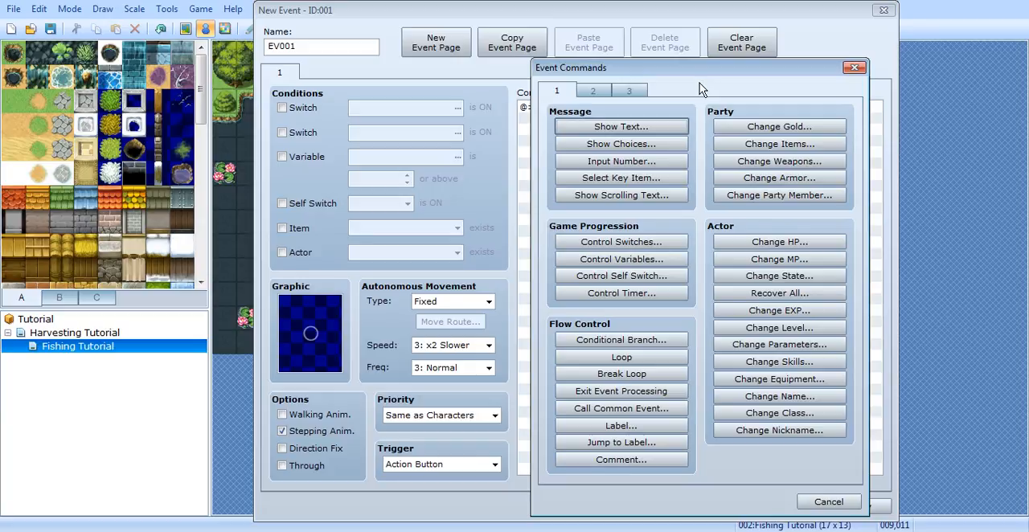
pyautogui.click(664, 151)
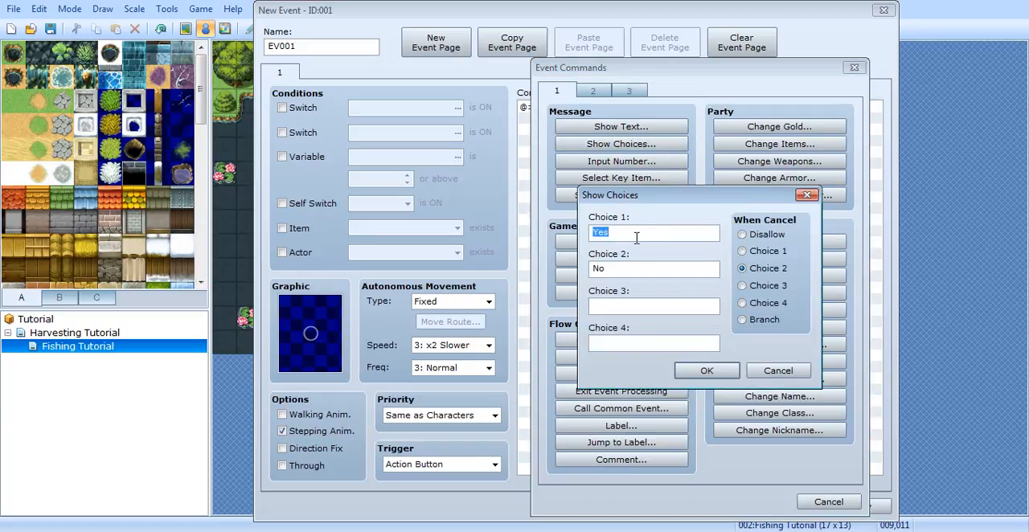
pyautogui.write('Fish')
pyautogui.doubleClick(634, 268)
pyautogui.write("Don't fish")
pyautogui.click(711, 369)
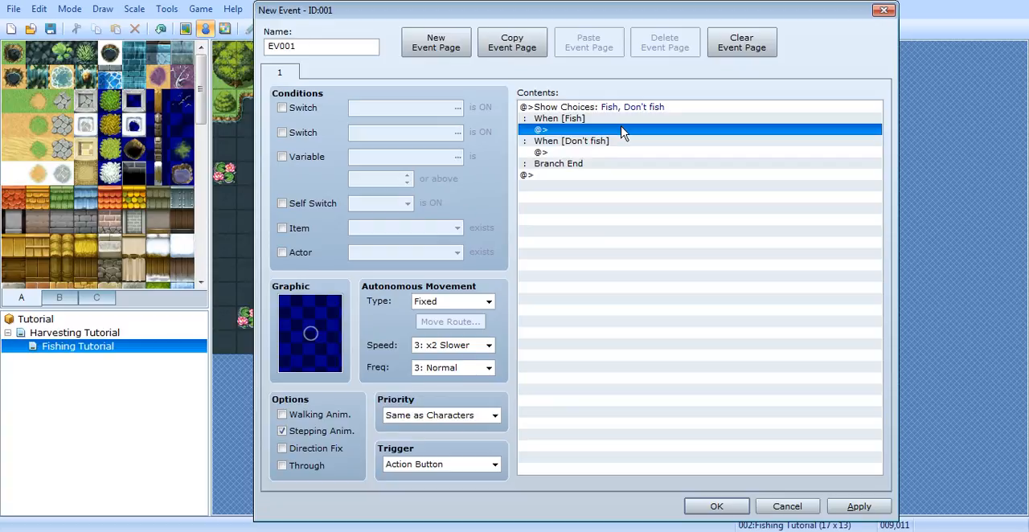
pyautogui.click(864, 510)
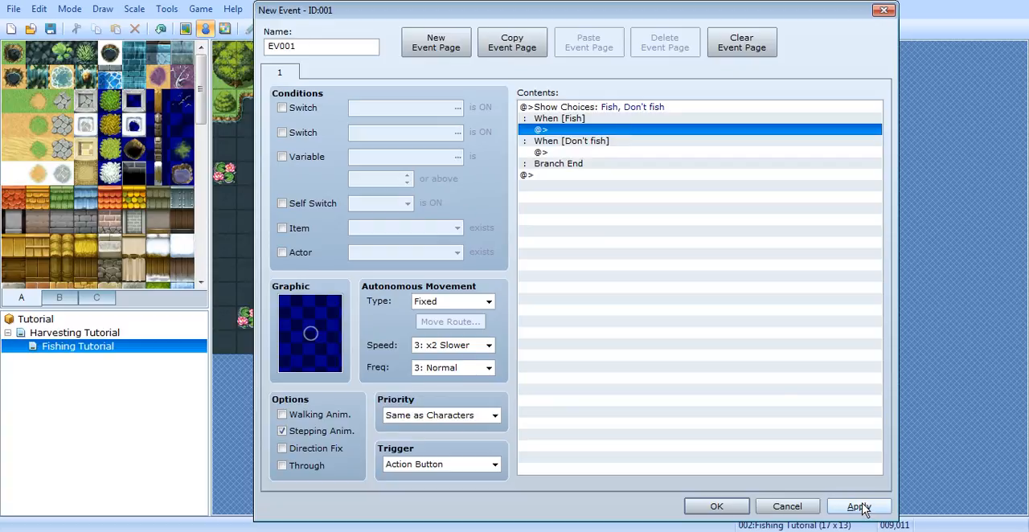
pyautogui.doubleClick(625, 131)
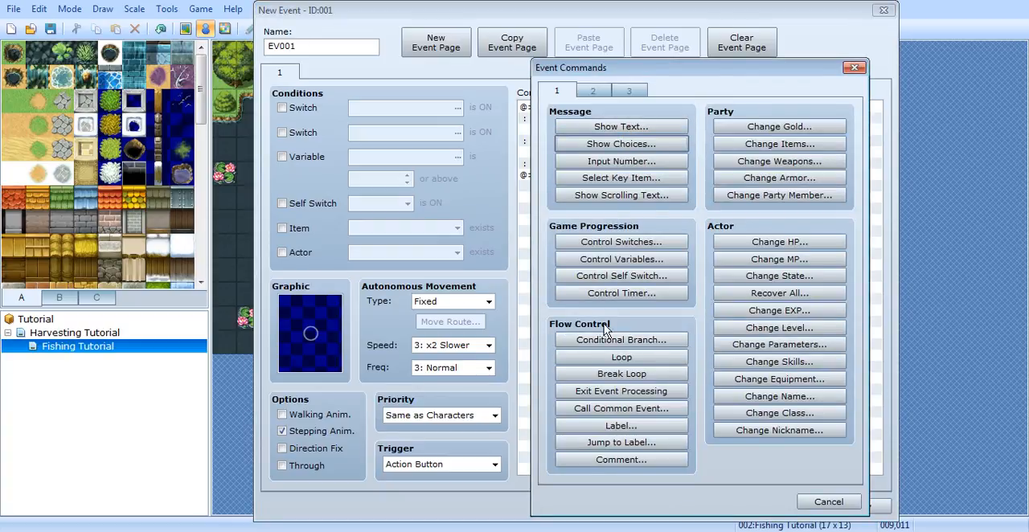
pyautogui.click(662, 340)
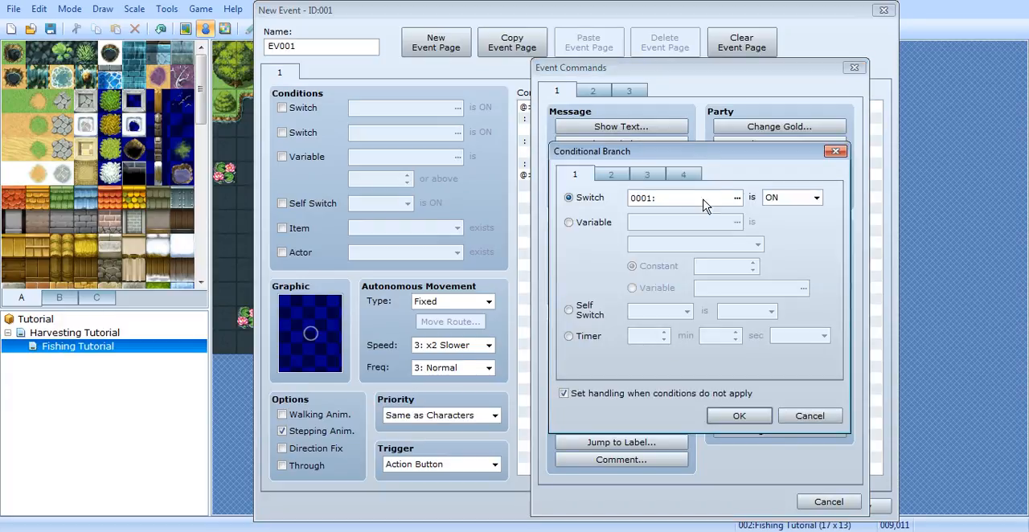
pyautogui.click(683, 174)
pyautogui.click(836, 151)
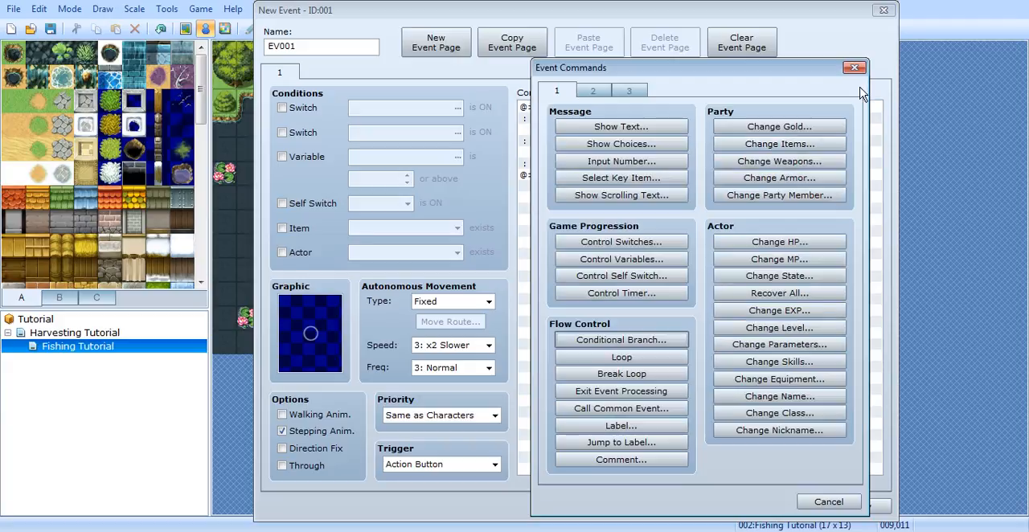
pyautogui.click(854, 68)
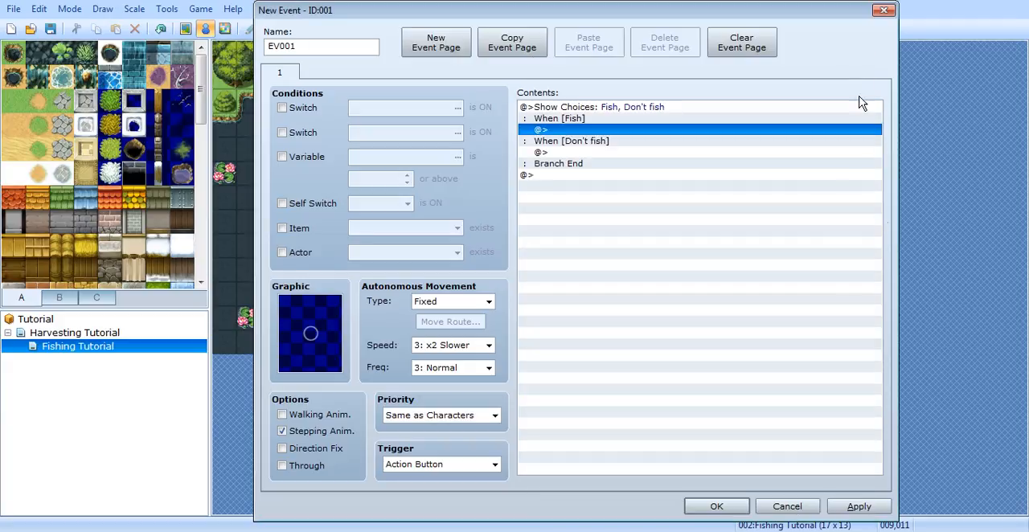
# Step: Save and close the fishing event and open the item list in the database
pyautogui.click(858, 508)
pyautogui.click(717, 506)
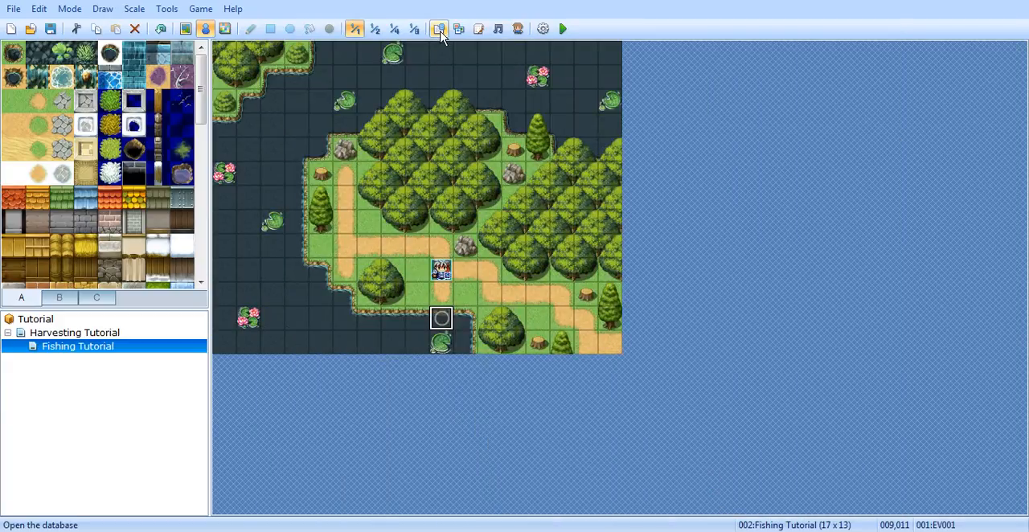
pyautogui.click(439, 30)
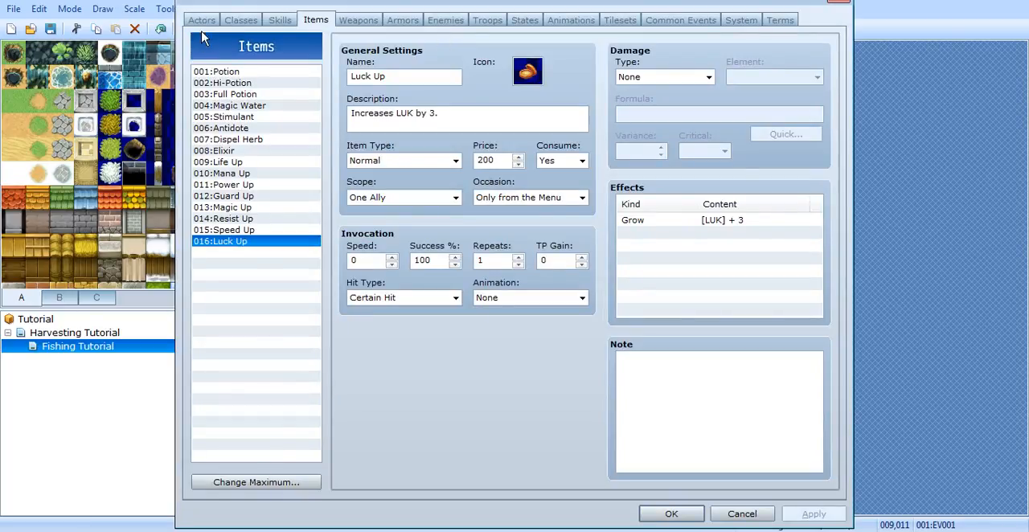
pyautogui.moveTo(298, 7)
pyautogui.mouseDown()
pyautogui.moveTo(315, 11)
pyautogui.moveTo(307, 25)
pyautogui.mouseUp()
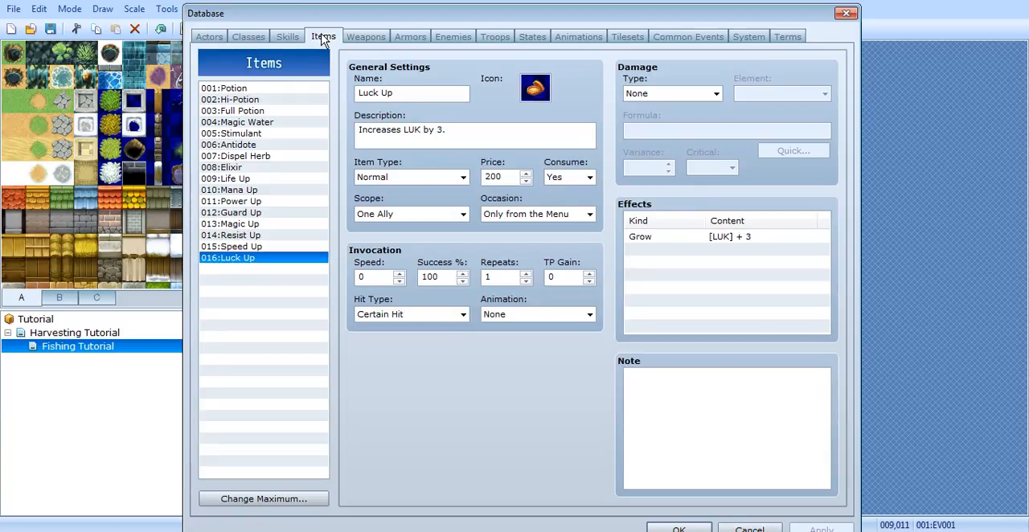
# Step: Raise the maximum number of items in the database to 18
pyautogui.click(301, 500)
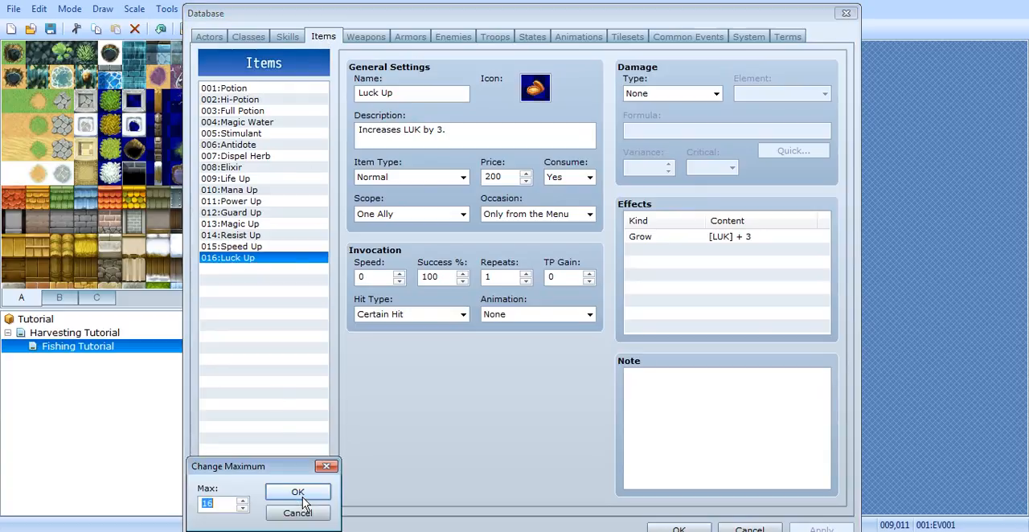
pyautogui.click(243, 501)
pyautogui.click(298, 492)
# Step: Name the empty item 017 "Sardine" and give it the fish icon
pyautogui.click(274, 270)
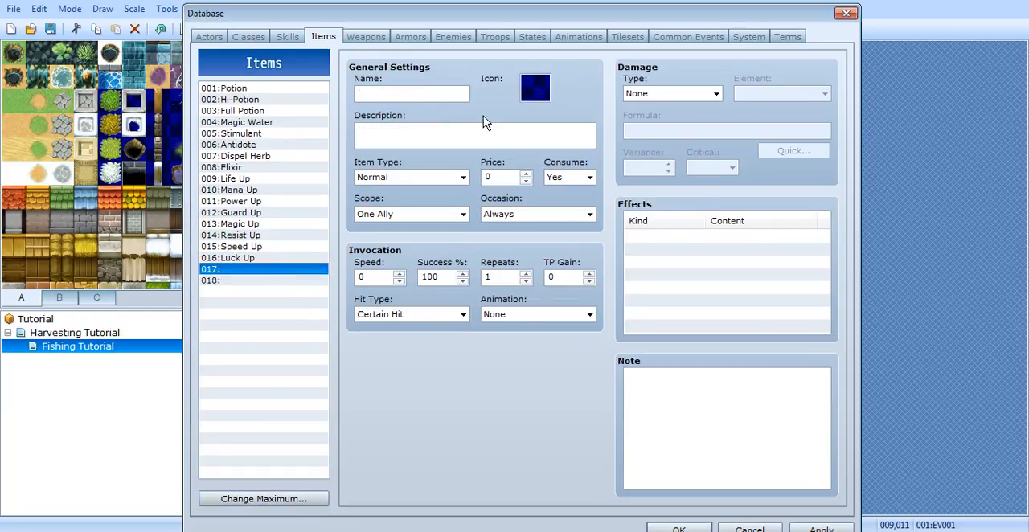
pyautogui.click(414, 94)
pyautogui.write('Sardine')
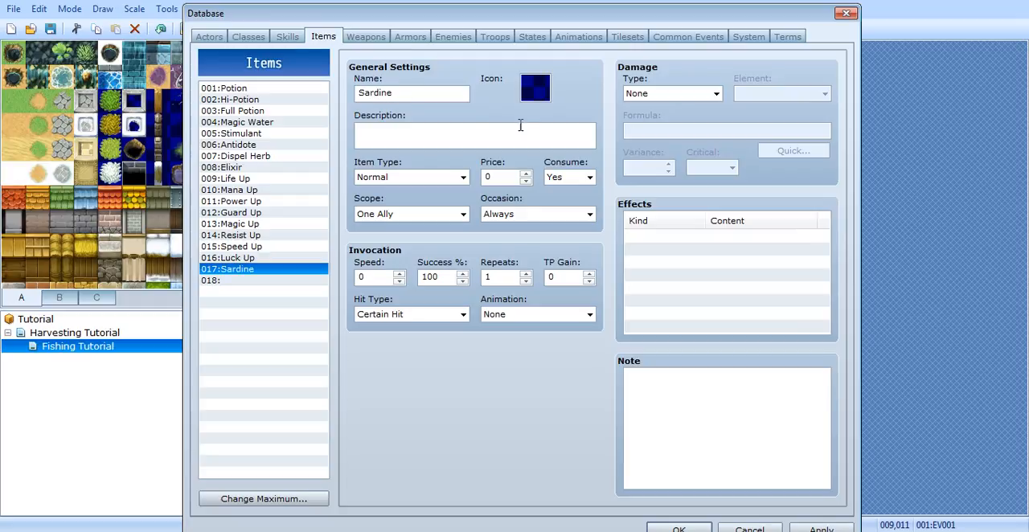
pyautogui.doubleClick(535, 88)
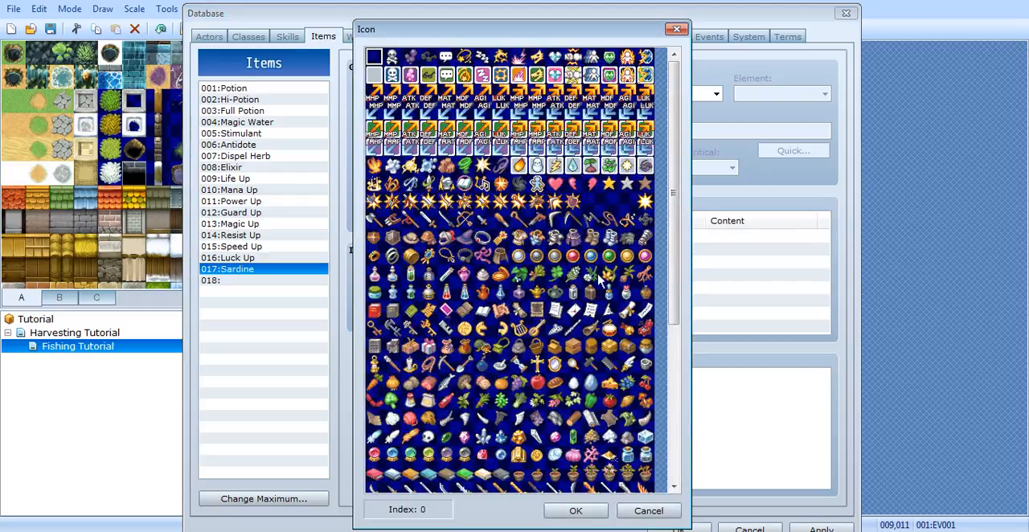
pyautogui.click(447, 386)
pyautogui.click(579, 511)
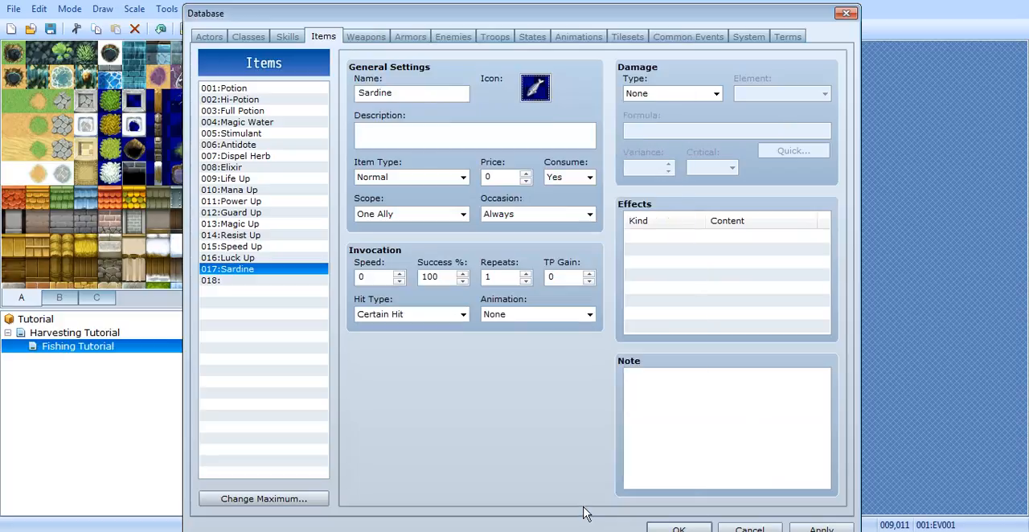
# Step: Add a Recover HP effect of 20% to the Sardine item and apply the database changes
pyautogui.doubleClick(700, 243)
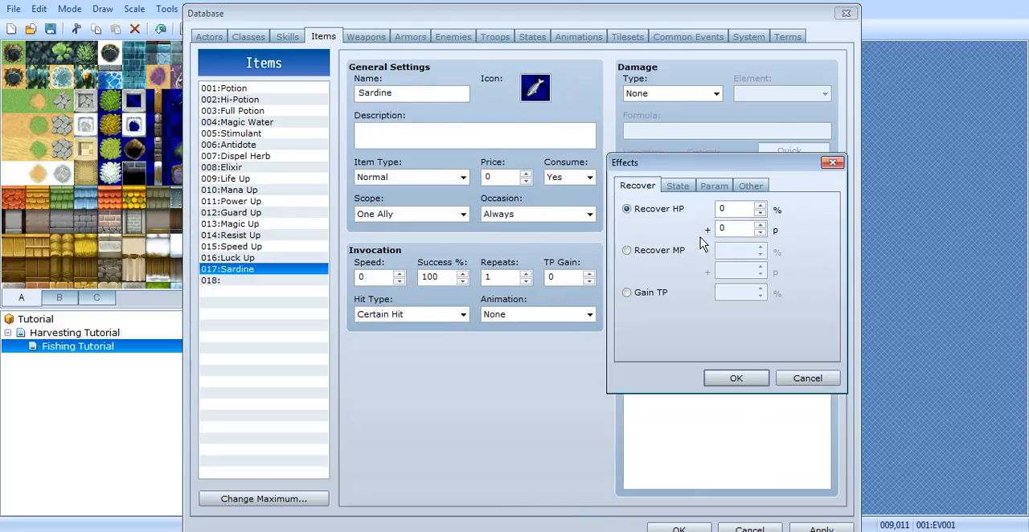
pyautogui.doubleClick(729, 208)
pyautogui.write('2')
pyautogui.click(737, 380)
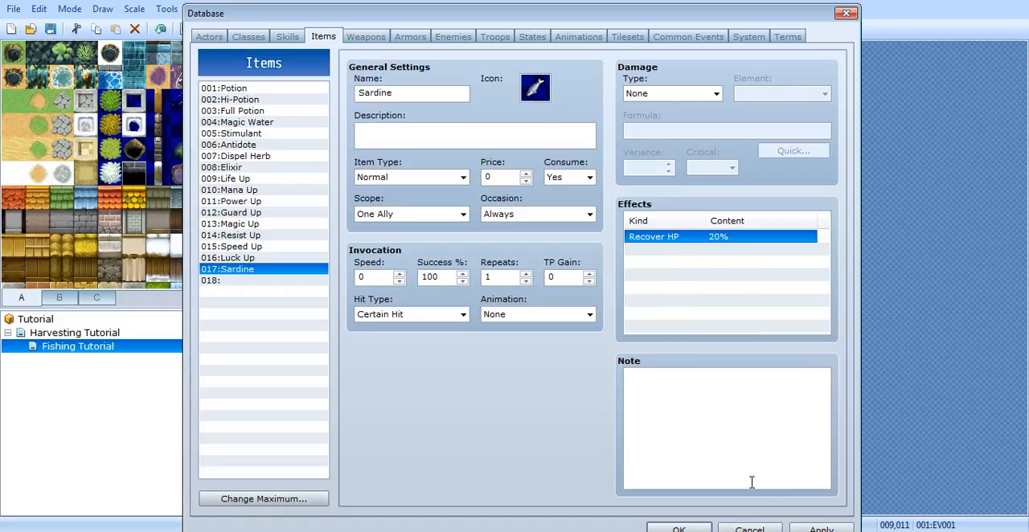
pyautogui.moveTo(707, 21); pyautogui.dragTo(731, 13)
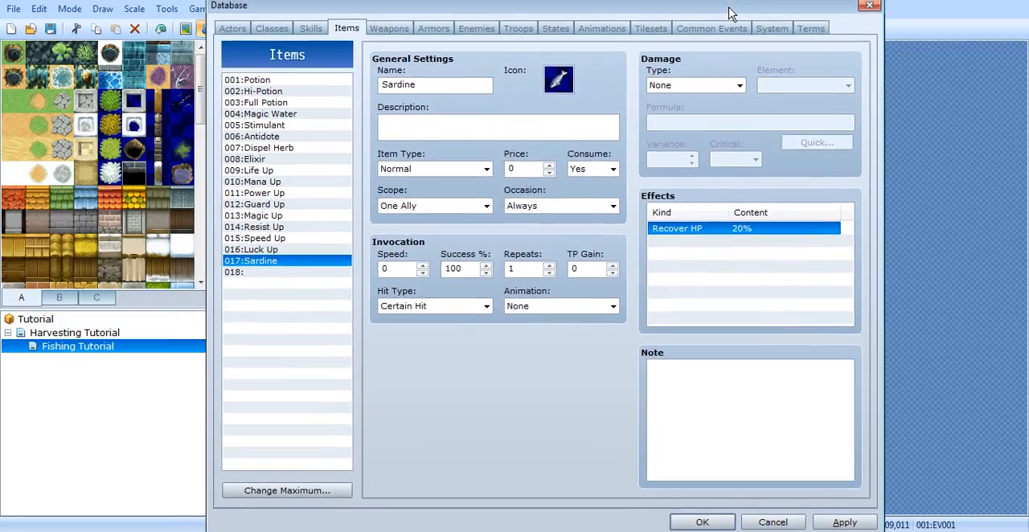
pyautogui.click(844, 522)
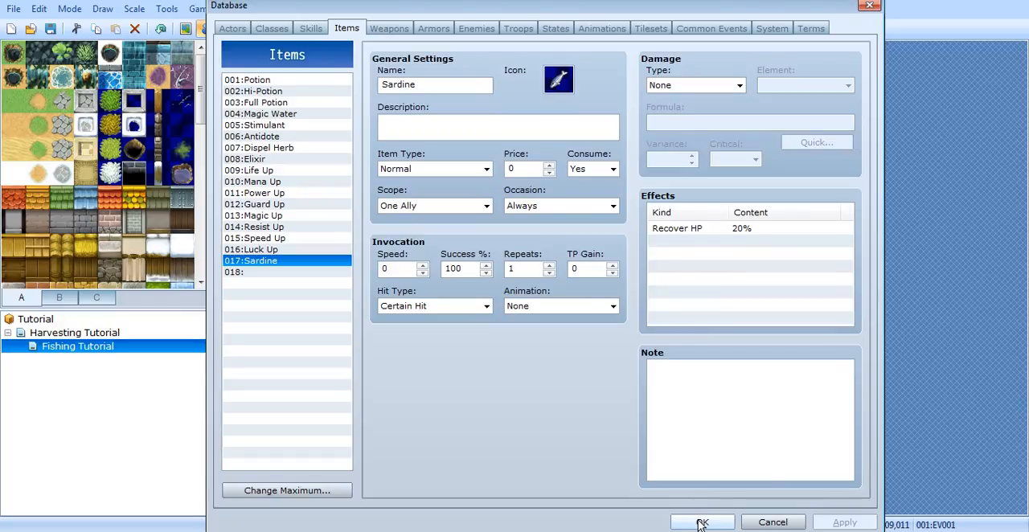
# Step: Name the empty item 018 "Sling Shot" and give it the slingshot icon with index 158
pyautogui.click(276, 272)
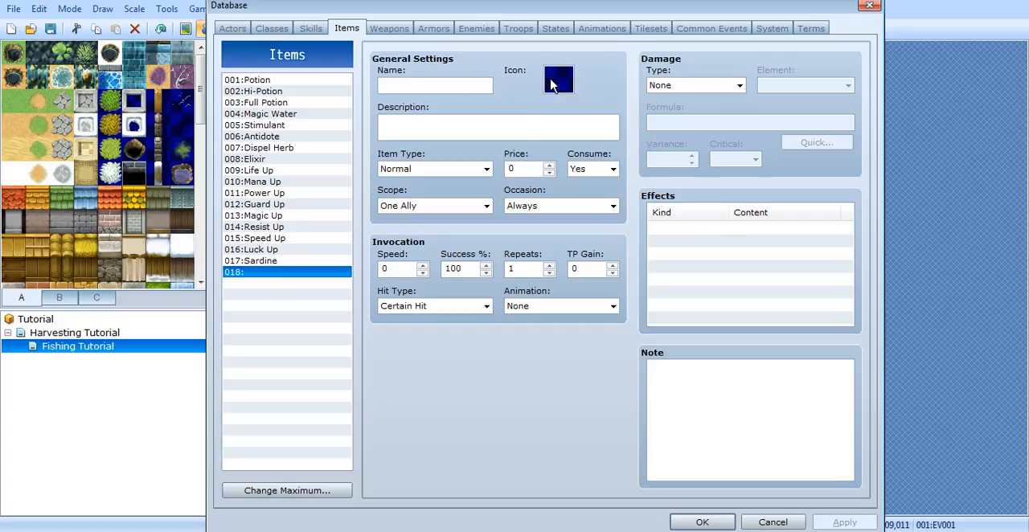
pyautogui.click(450, 85)
pyautogui.doubleClick(558, 80)
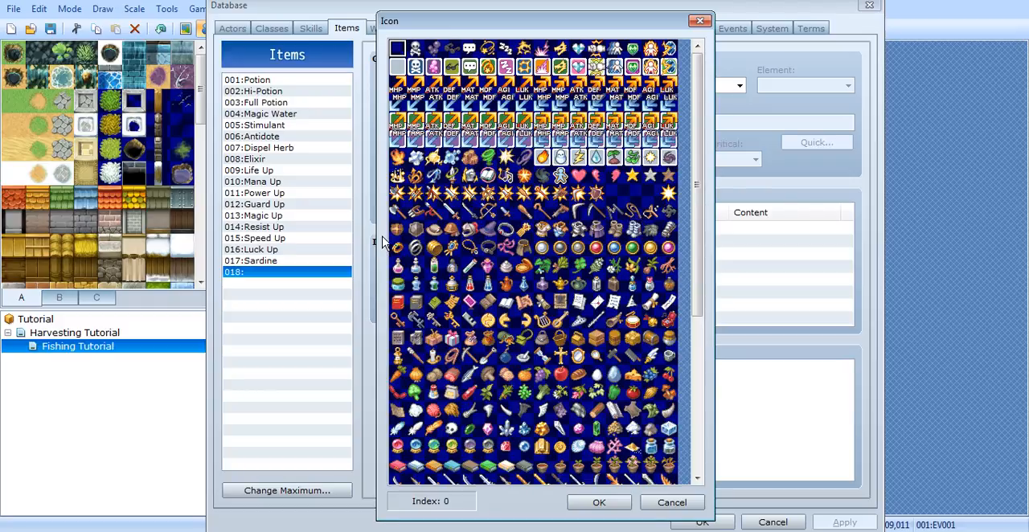
pyautogui.click(651, 213)
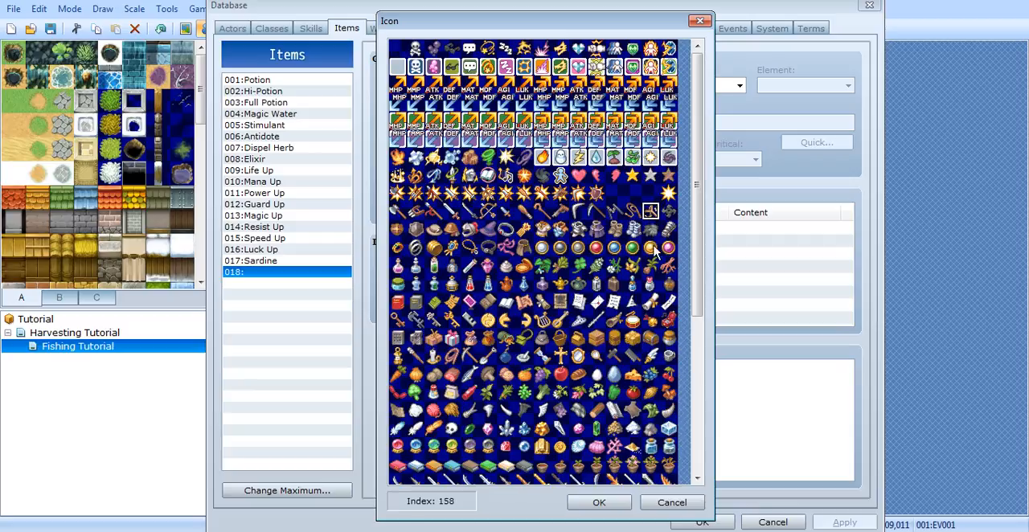
pyautogui.click(617, 508)
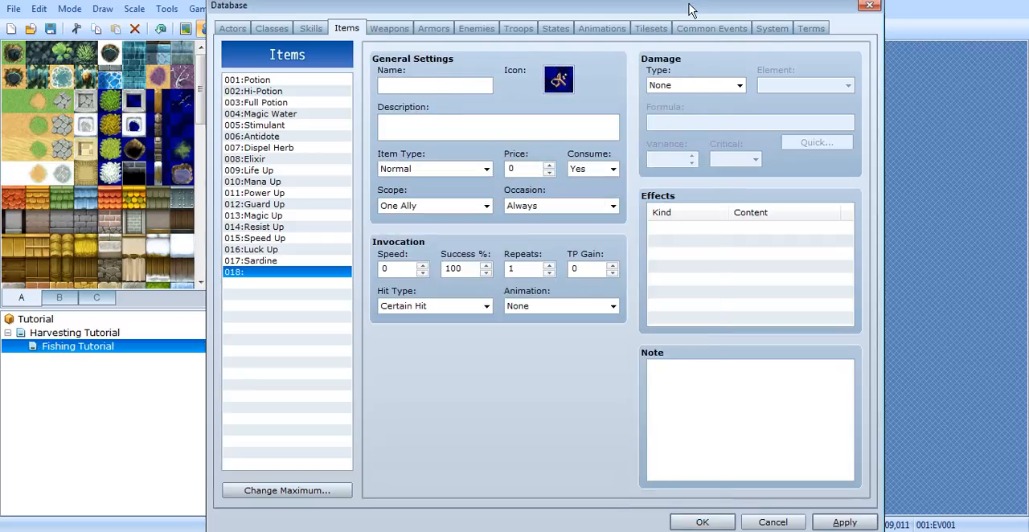
pyautogui.write('Sling Shot')
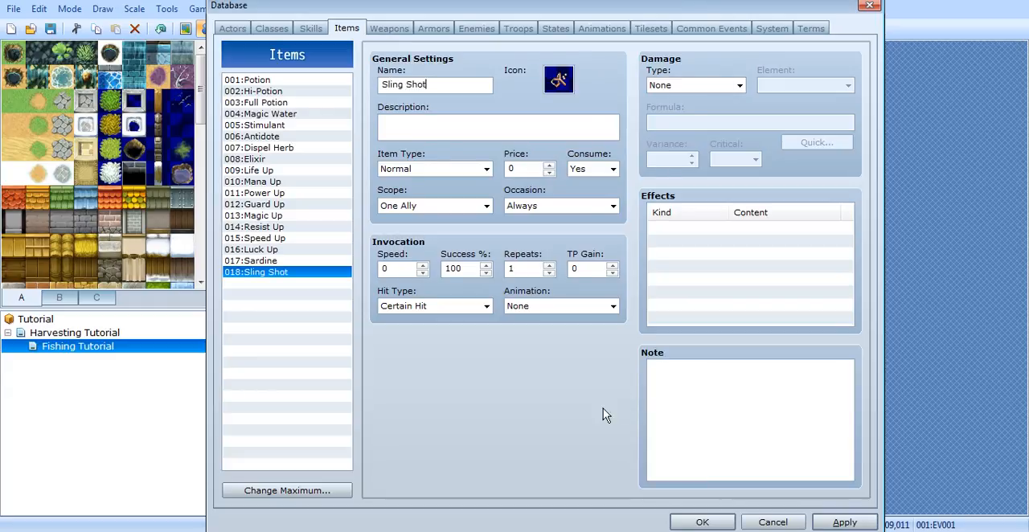
# Step: Make the Sling Shot non-consumable, apply the change and close the database
pyautogui.click(614, 169)
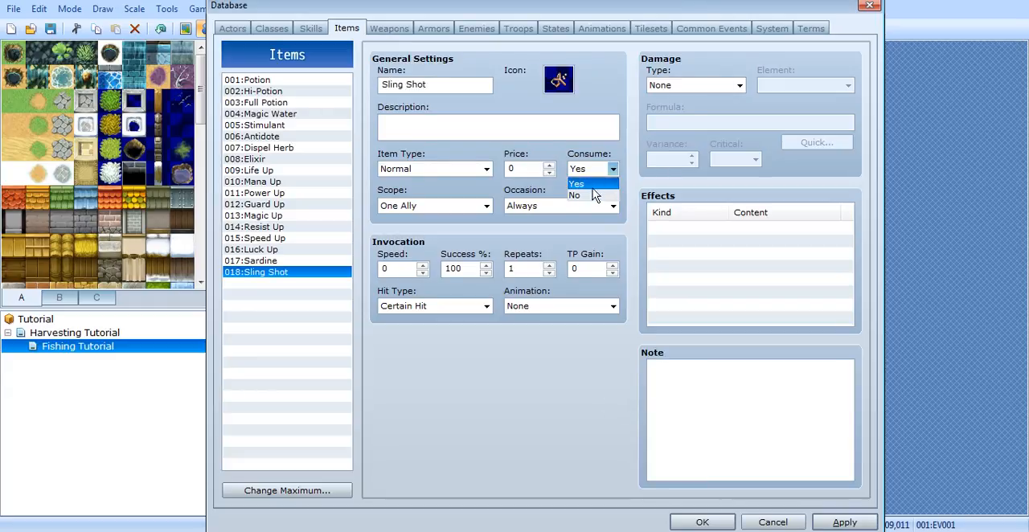
pyautogui.click(592, 197)
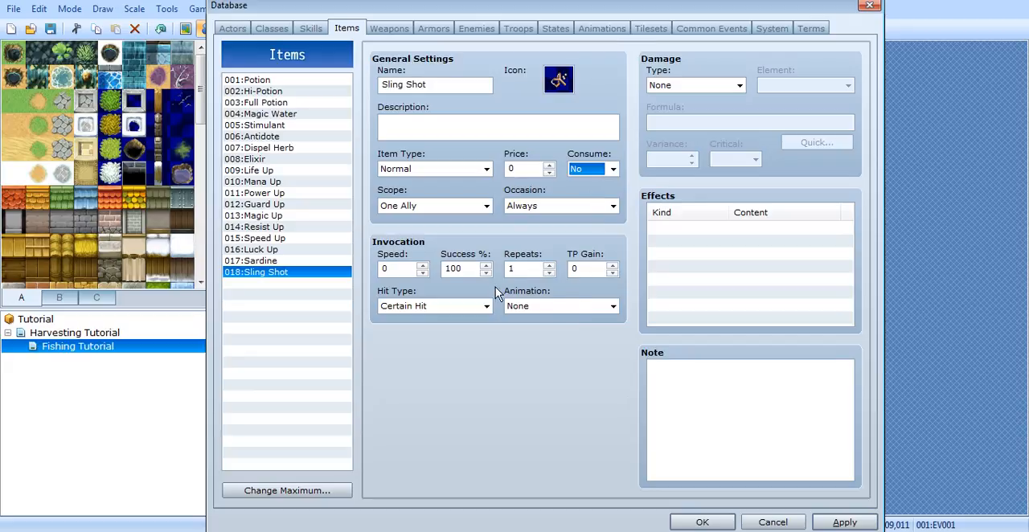
pyautogui.click(844, 523)
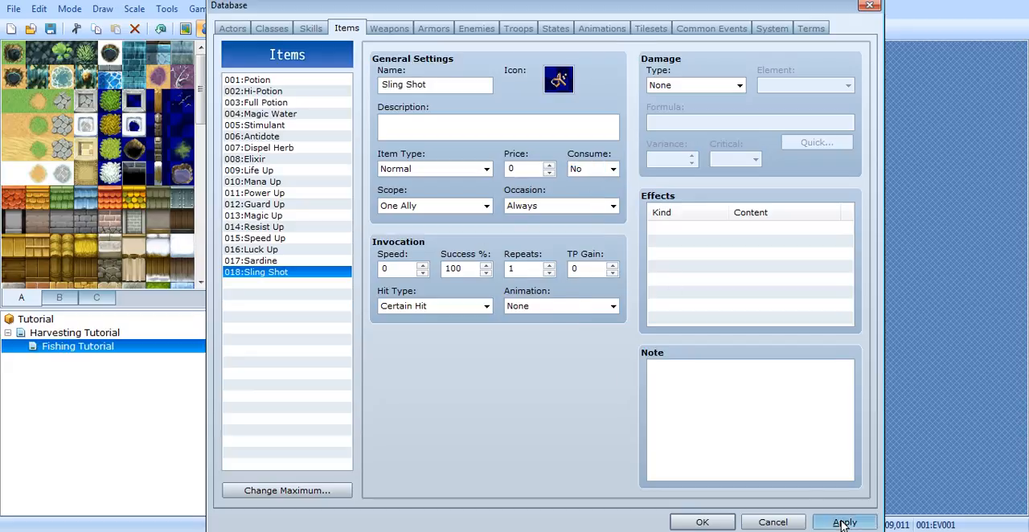
pyautogui.click(702, 523)
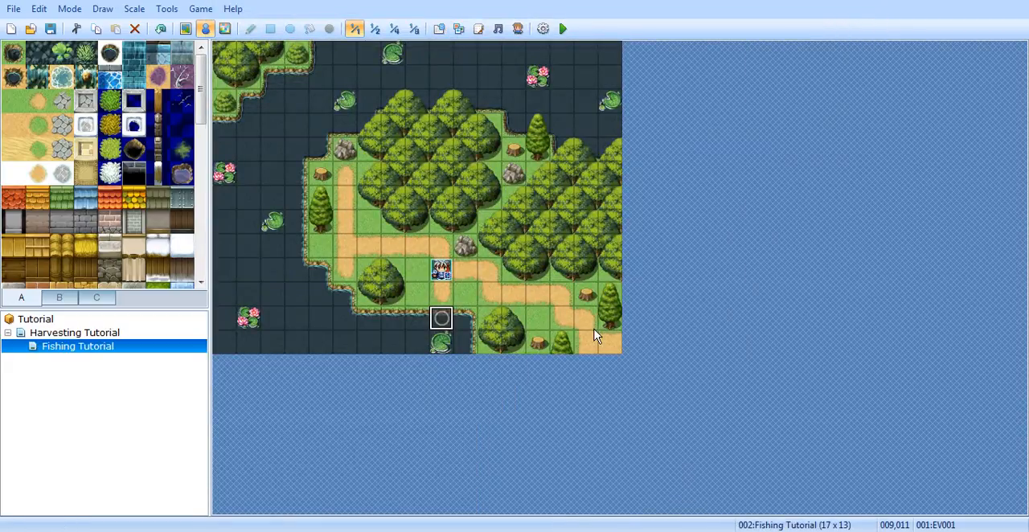
# Step: In the fishing spot event, add a conditional branch under the Fish choice that checks for item 018:Sling Shot in the inventory
pyautogui.doubleClick(441, 317)
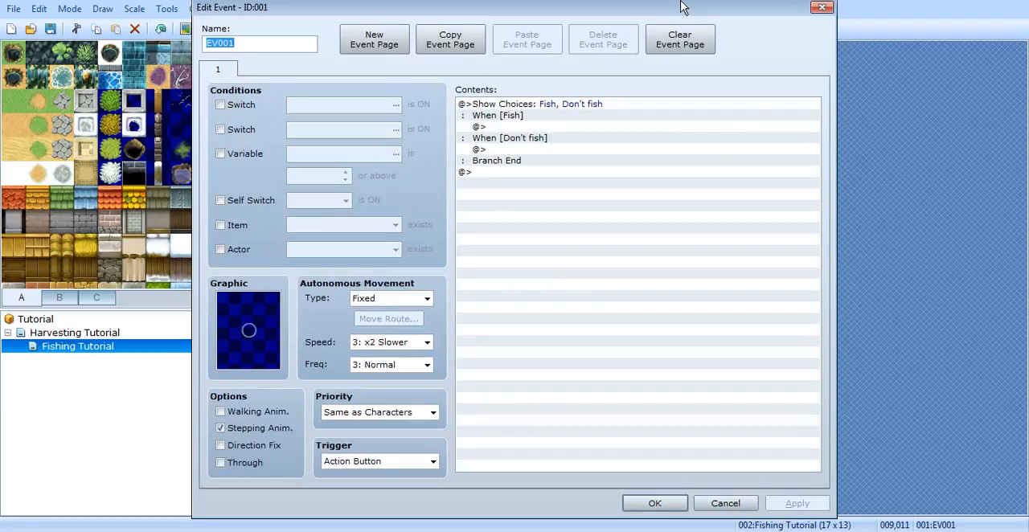
pyautogui.moveTo(682, 6); pyautogui.dragTo(732, 14)
pyautogui.doubleClick(641, 137)
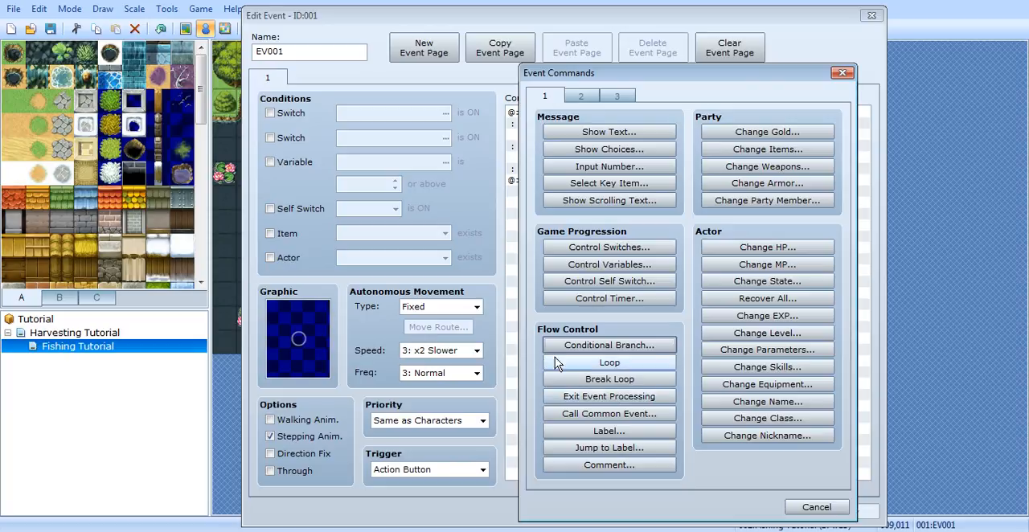
pyautogui.click(639, 345)
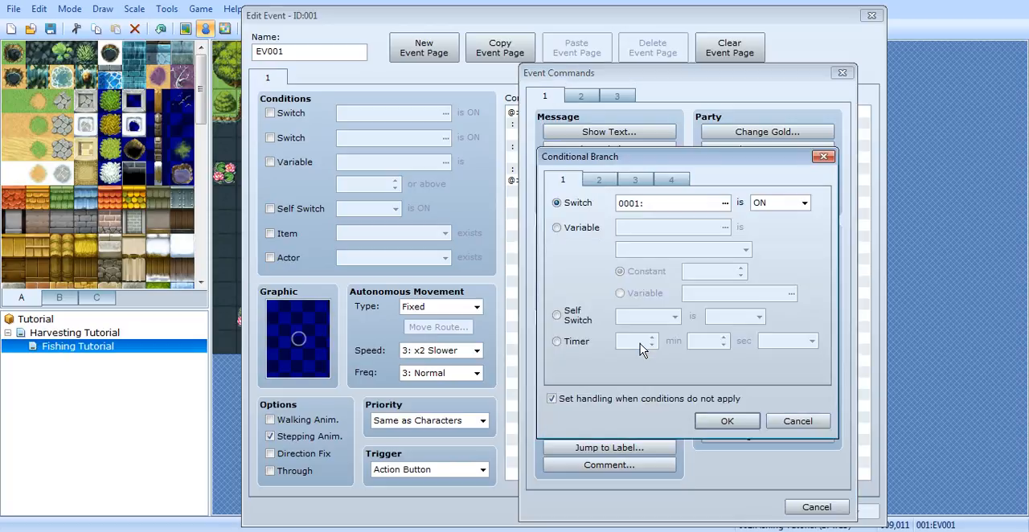
pyautogui.click(674, 180)
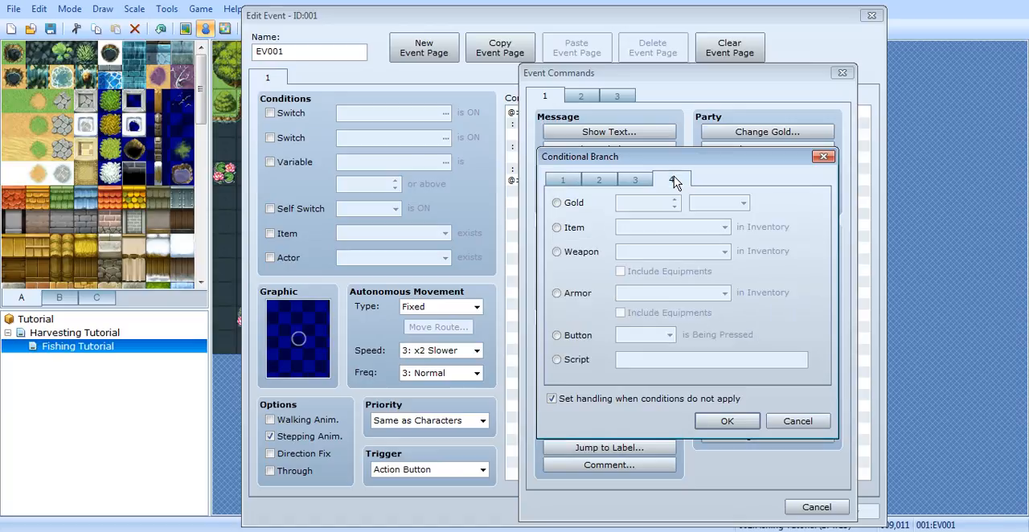
pyautogui.click(558, 229)
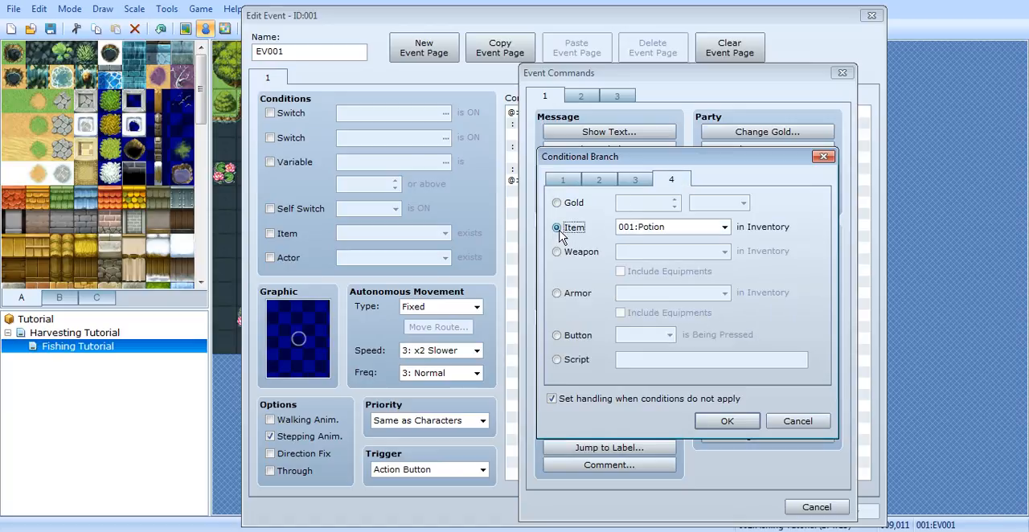
pyautogui.click(725, 227)
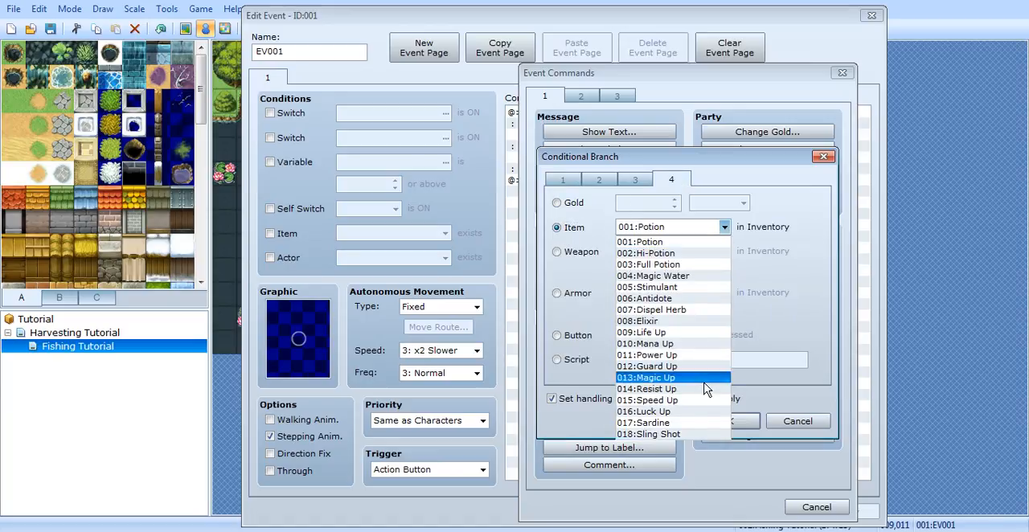
pyautogui.click(698, 432)
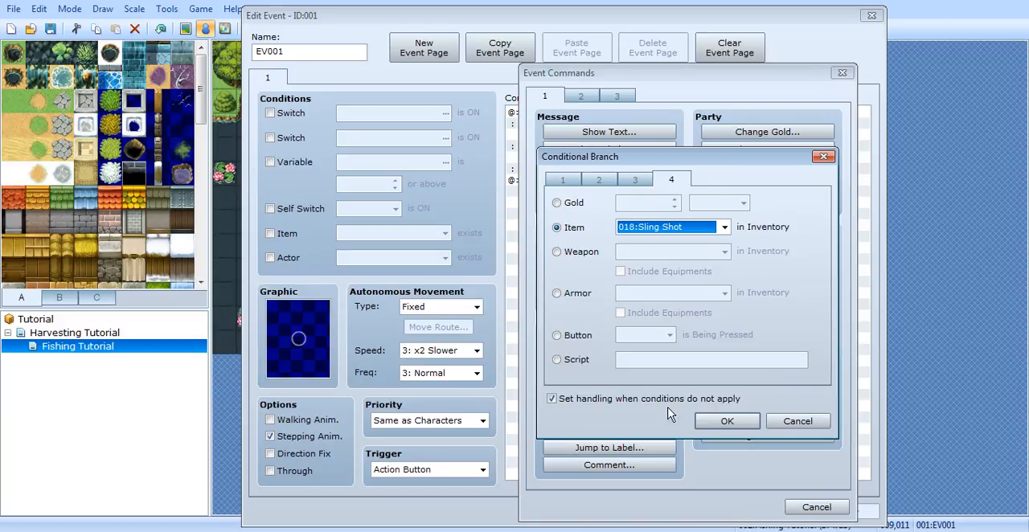
pyautogui.click(727, 421)
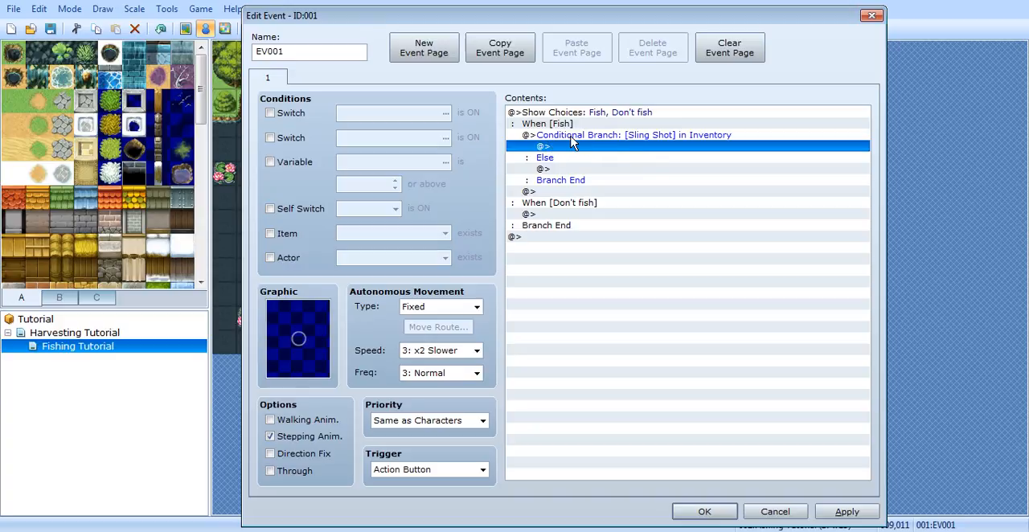
# Step: Add a Wait of 120 frames inside the Sling Shot branch
pyautogui.doubleClick(631, 148)
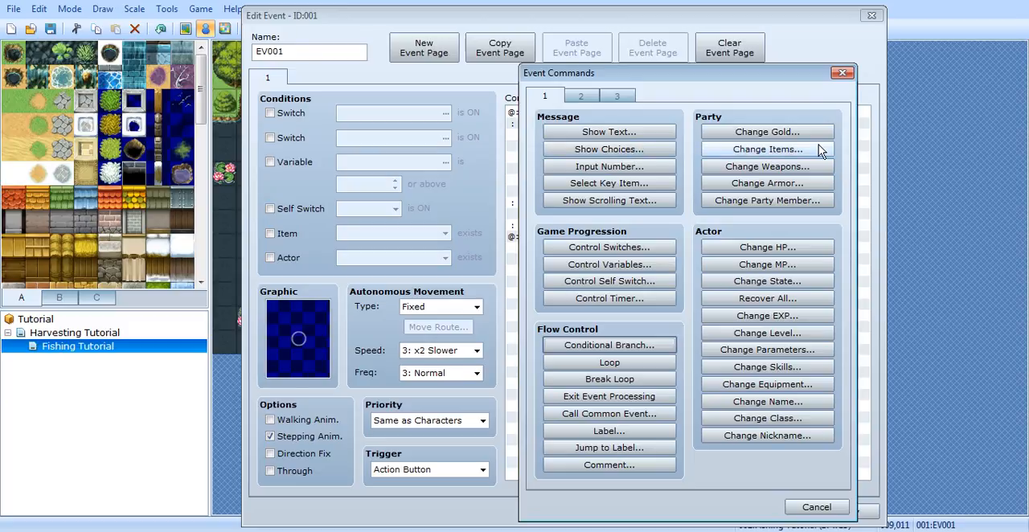
pyautogui.click(582, 98)
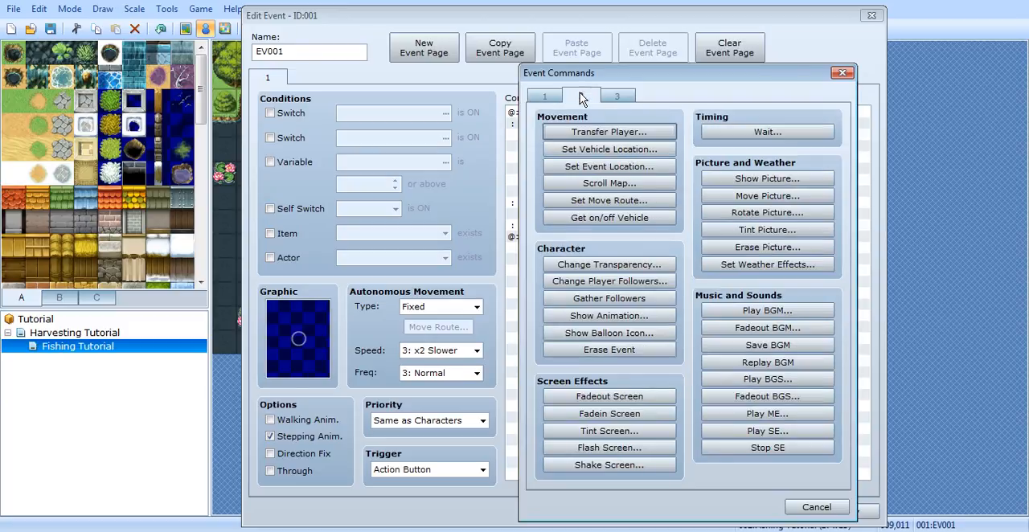
pyautogui.click(819, 137)
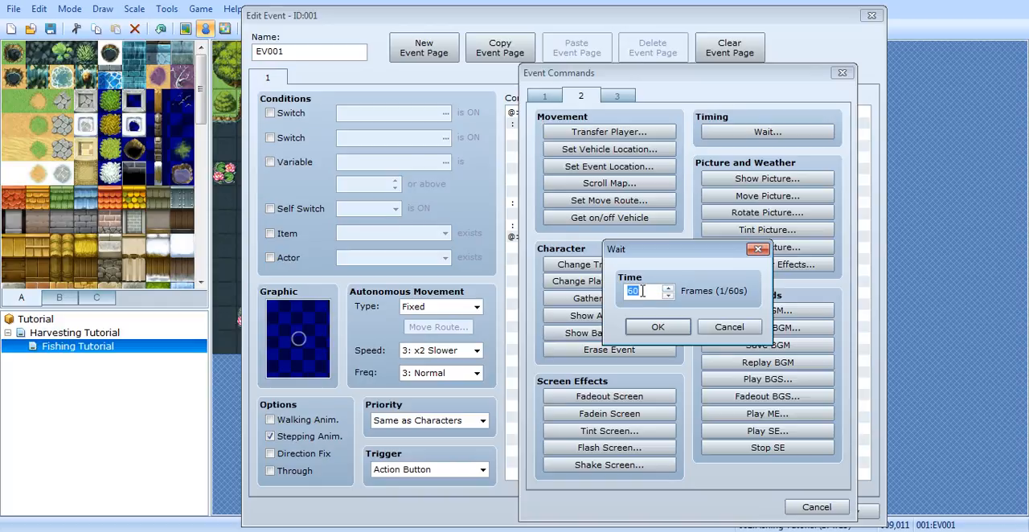
pyautogui.write('120')
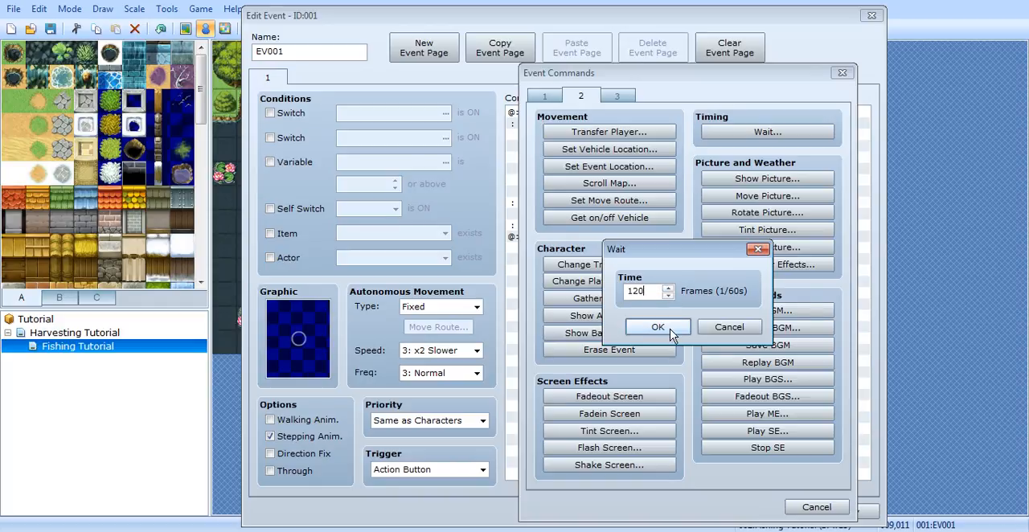
pyautogui.click(658, 327)
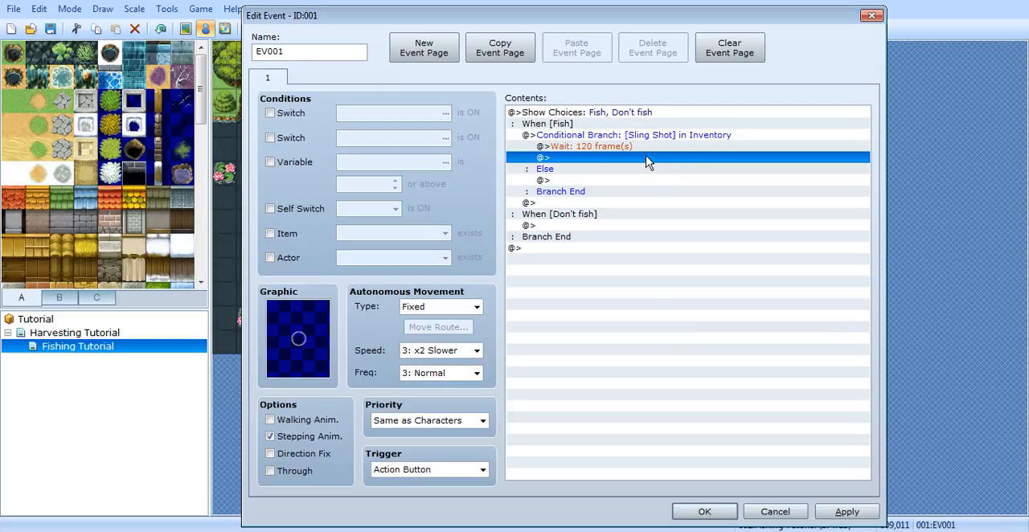
# Step: Below the wait, add a Change Items command that increases the Sardine item by 1
pyautogui.doubleClick(648, 162)
pyautogui.click(547, 97)
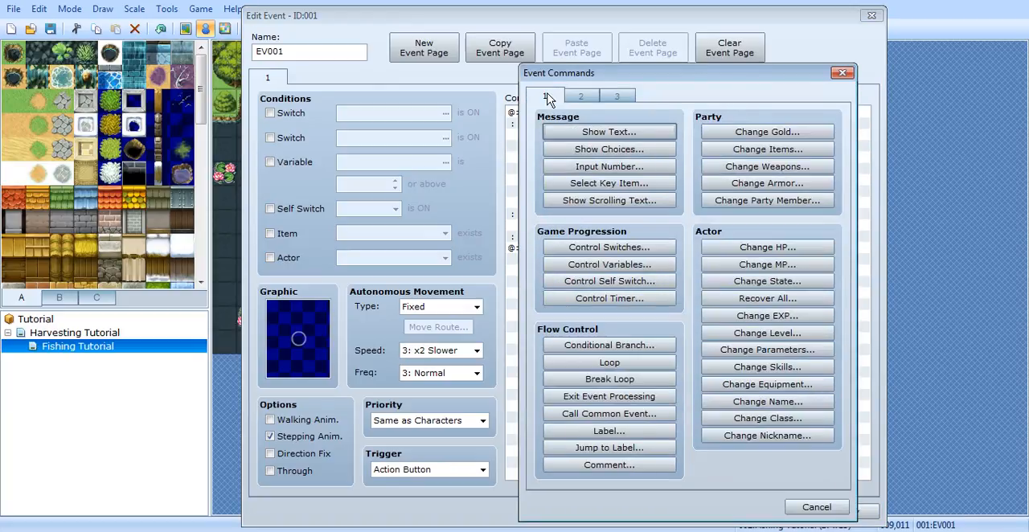
pyautogui.click(748, 148)
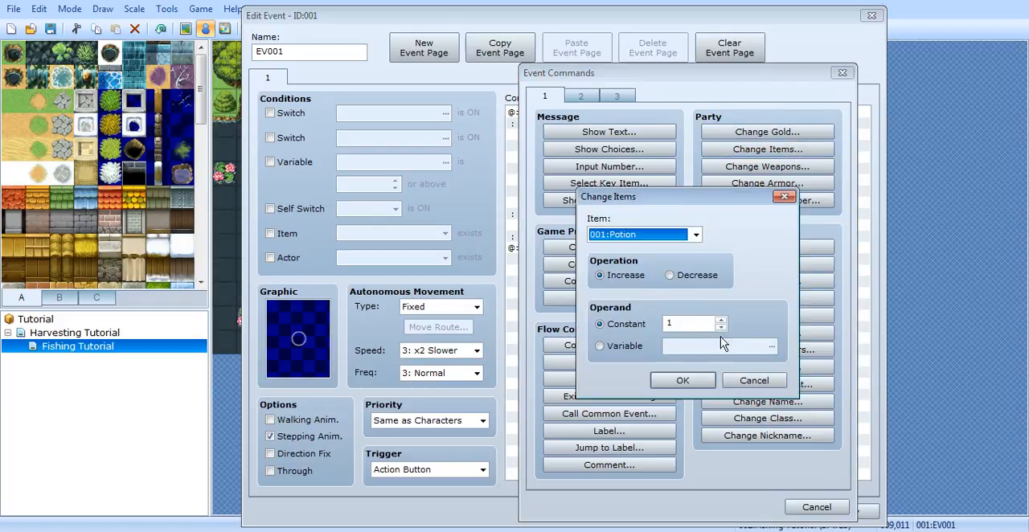
pyautogui.click(682, 383)
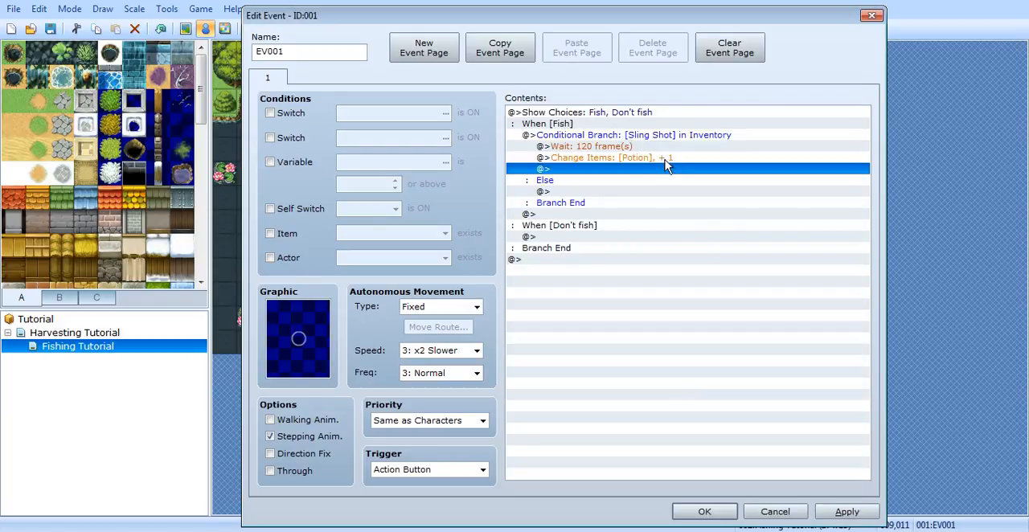
pyautogui.click(617, 159)
pyautogui.rightClick(619, 157)
pyautogui.click(635, 187)
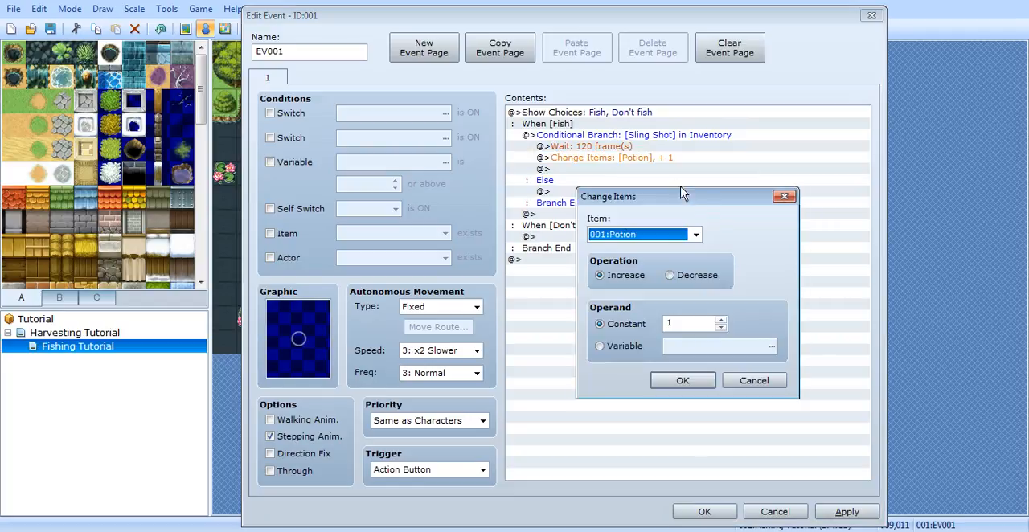
pyautogui.click(694, 234)
pyautogui.click(651, 441)
pyautogui.click(674, 376)
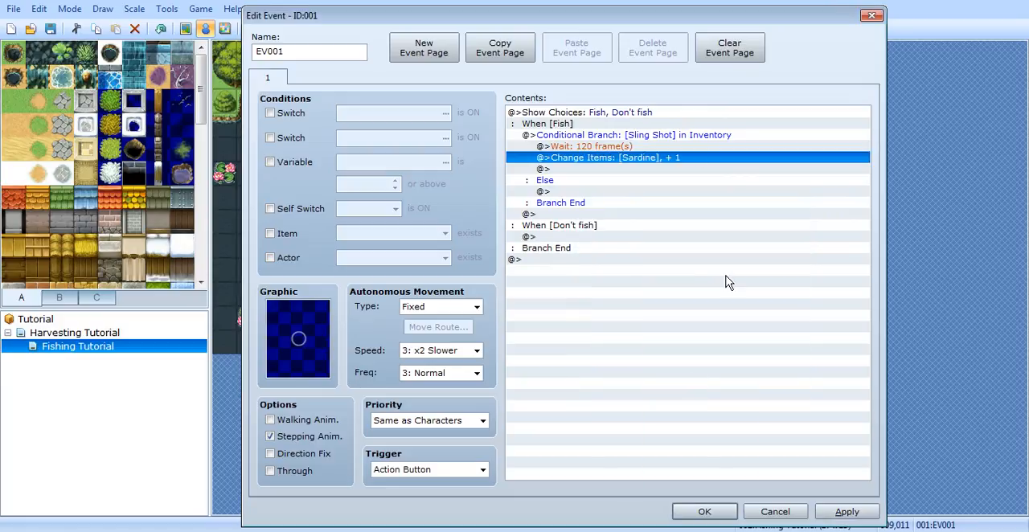
# Step: Below the item change, add a Show Text message reading "You managed to catch a Sardine."
pyautogui.doubleClick(634, 170)
pyautogui.click(609, 132)
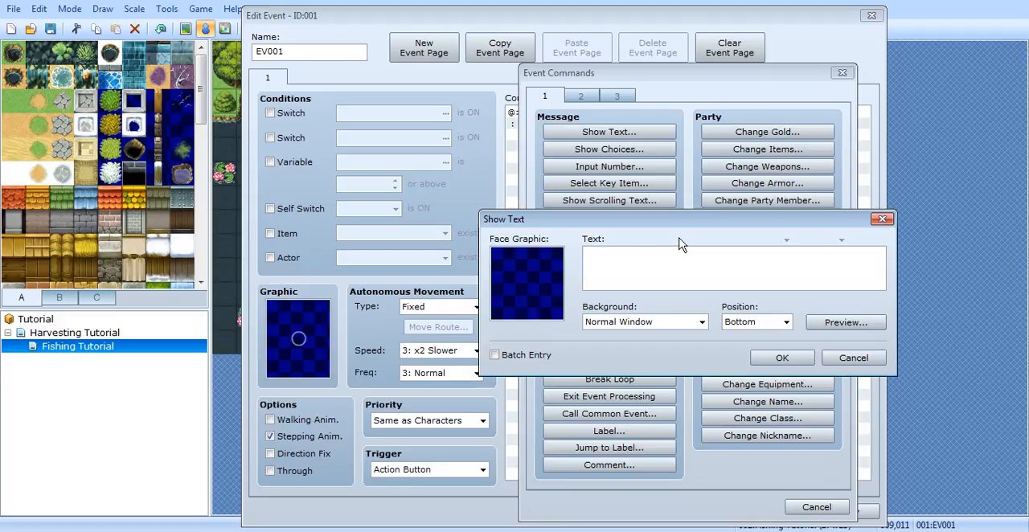
pyautogui.write('Yo')
pyautogui.write('u manag')
pyautogui.write('ed to catch a Sardio')
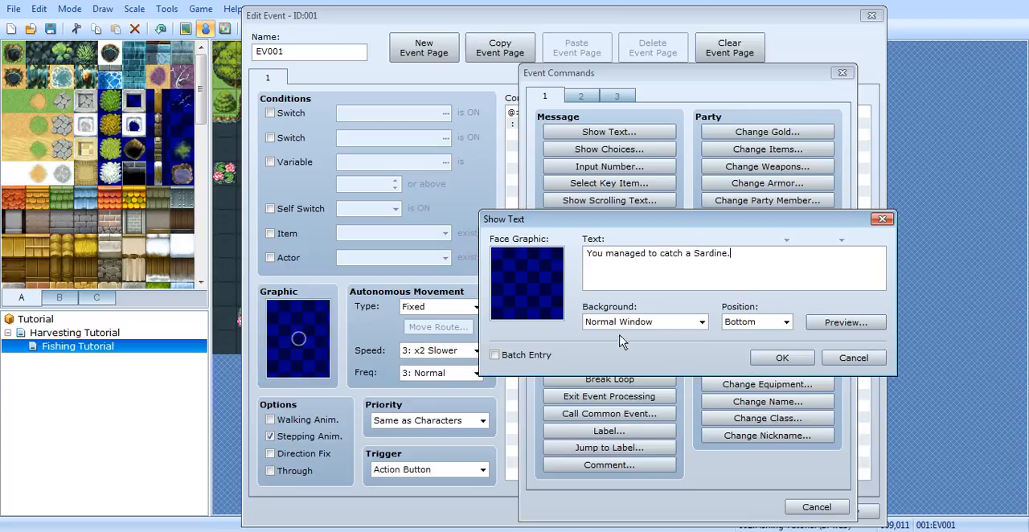
pyautogui.click(783, 359)
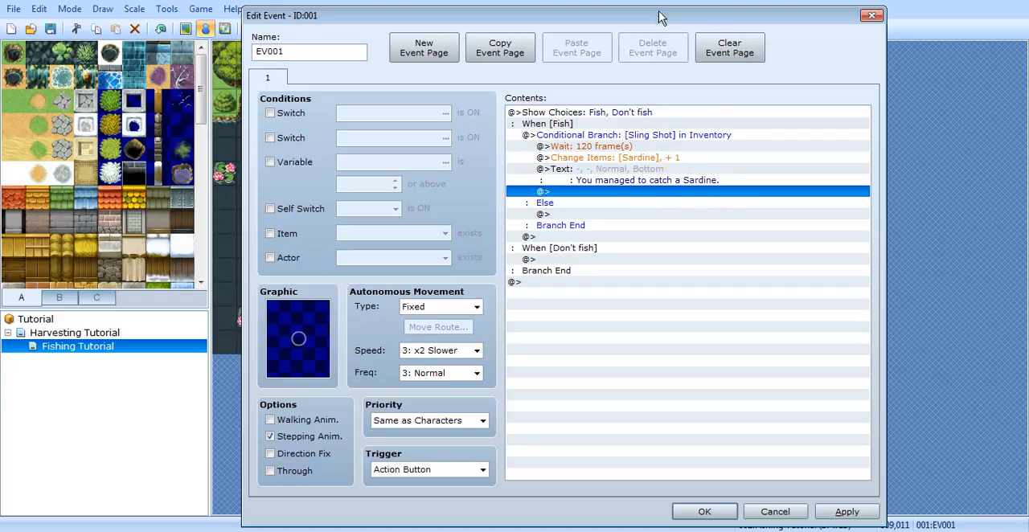
pyautogui.moveTo(659, 16); pyautogui.dragTo(734, 16)
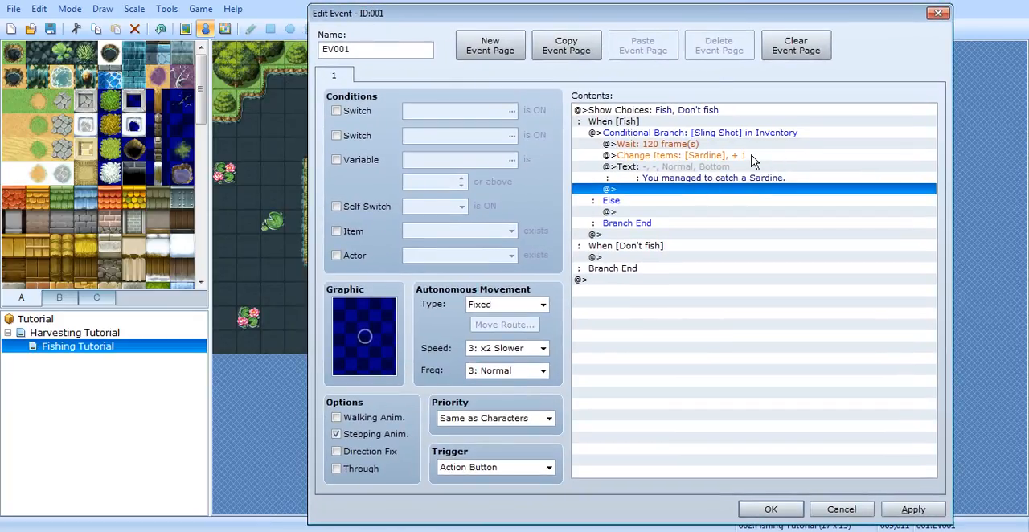
pyautogui.click(720, 145)
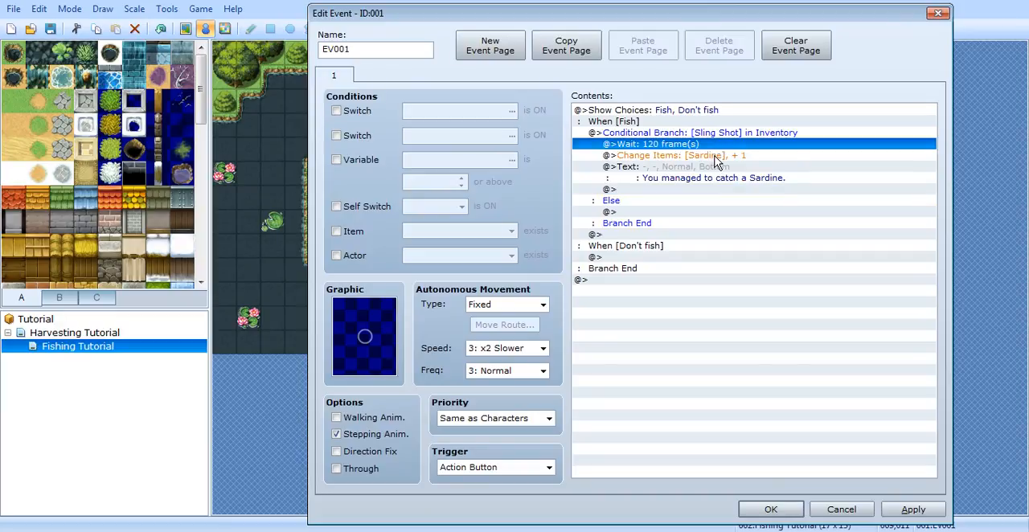
pyautogui.click(718, 156)
pyautogui.click(714, 145)
pyautogui.keyDown('shift'); pyautogui.click(713, 157); pyautogui.keyUp('shift')
pyautogui.keyDown('shift'); pyautogui.click(722, 180); pyautogui.keyUp('shift')
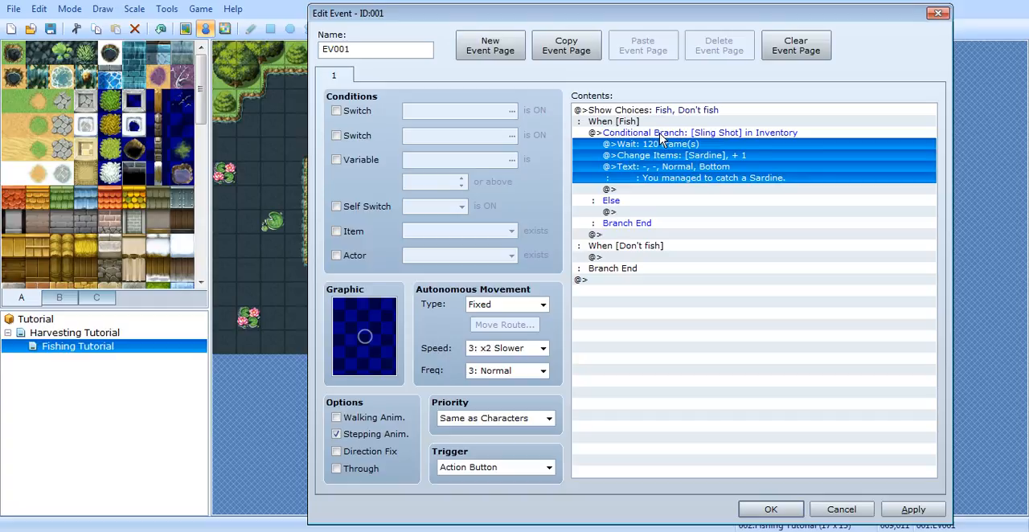
pyautogui.click(724, 166)
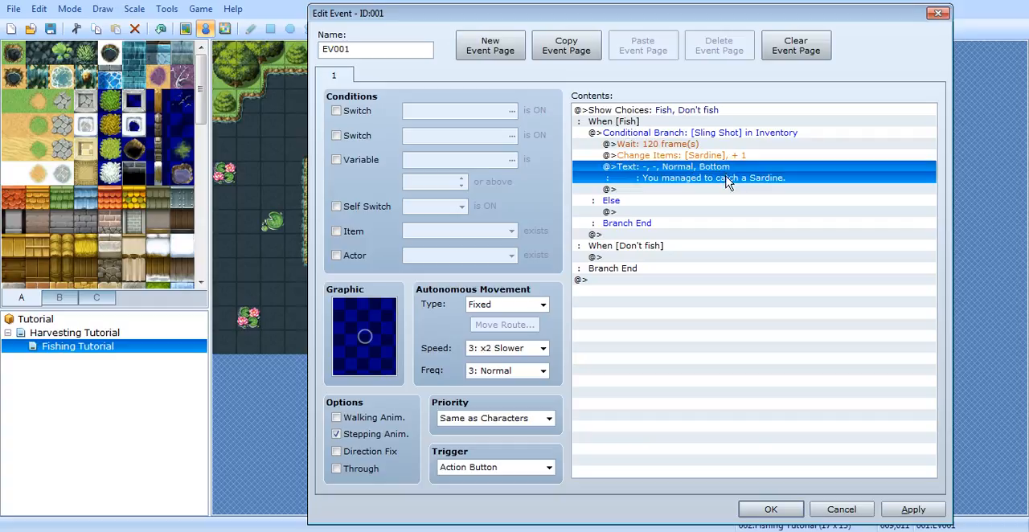
pyautogui.keyDown('ctrl'); pyautogui.click(724, 176); pyautogui.keyUp('ctrl')
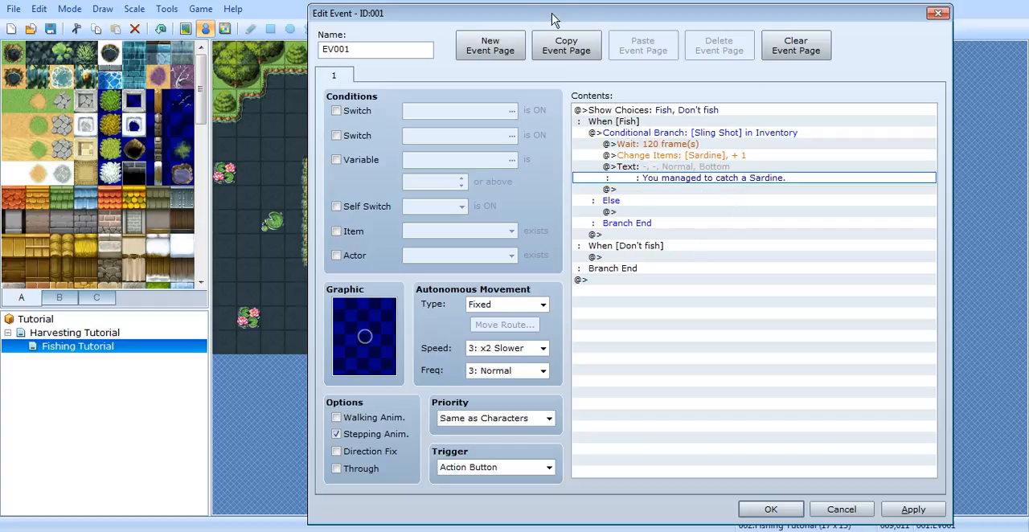
pyautogui.moveTo(545, 17); pyautogui.dragTo(822, 30)
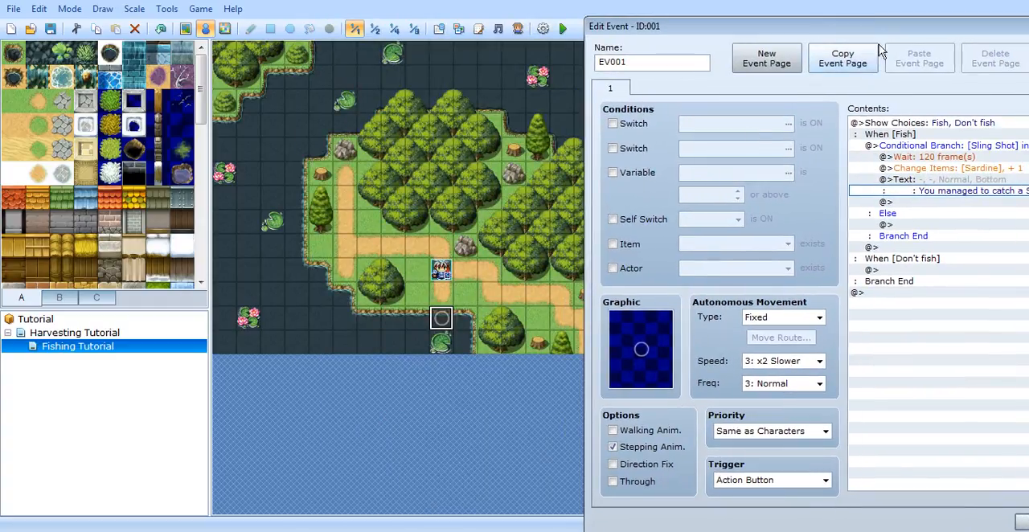
pyautogui.moveTo(889, 30); pyautogui.dragTo(728, 36)
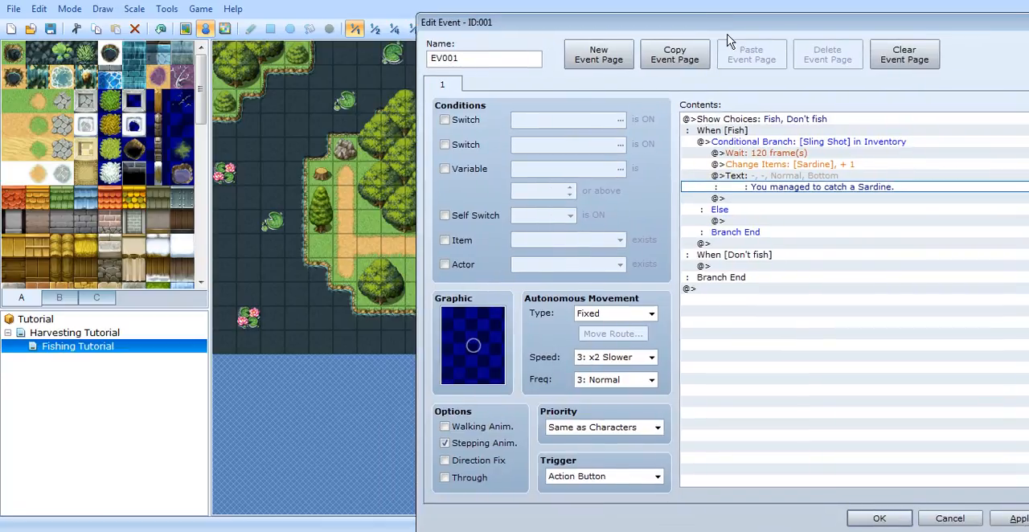
pyautogui.moveTo(884, 27); pyautogui.dragTo(808, 22)
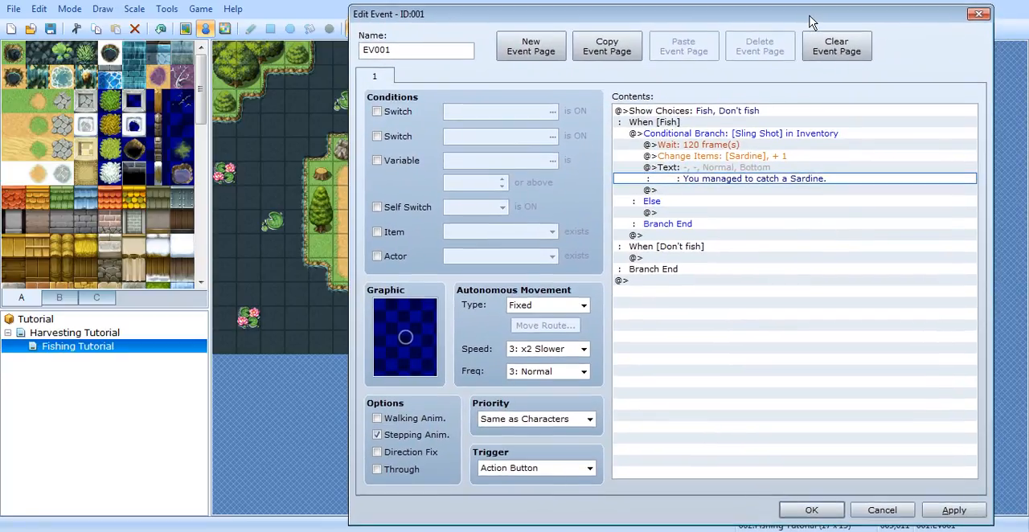
pyautogui.doubleClick(780, 191)
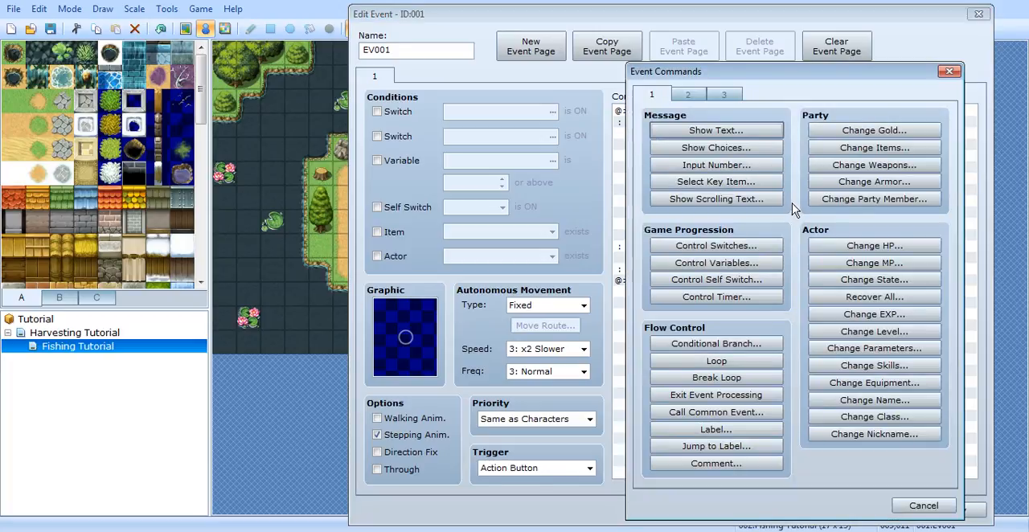
pyautogui.click(948, 72)
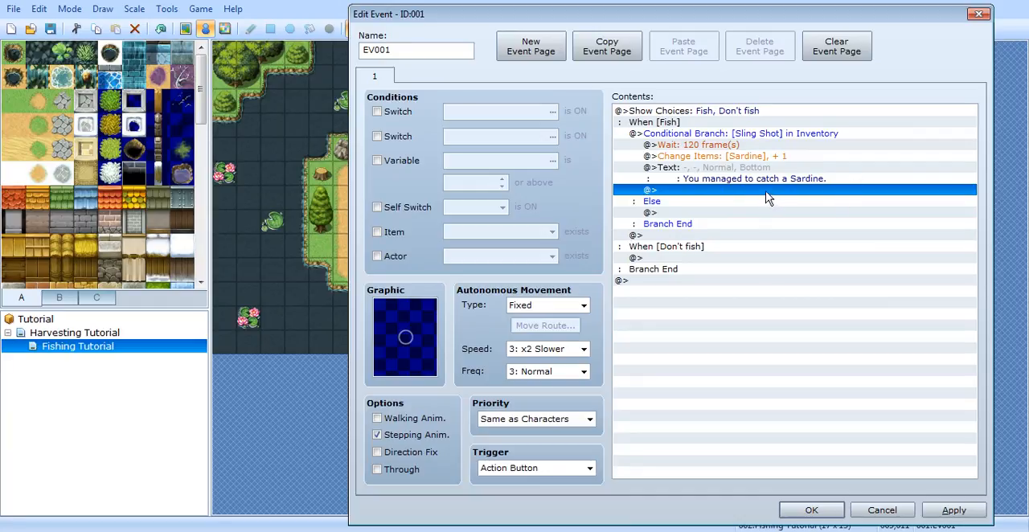
# Step: Below the catch message, add a Control Self Switch command that turns self switch A ON
pyautogui.doubleClick(769, 201)
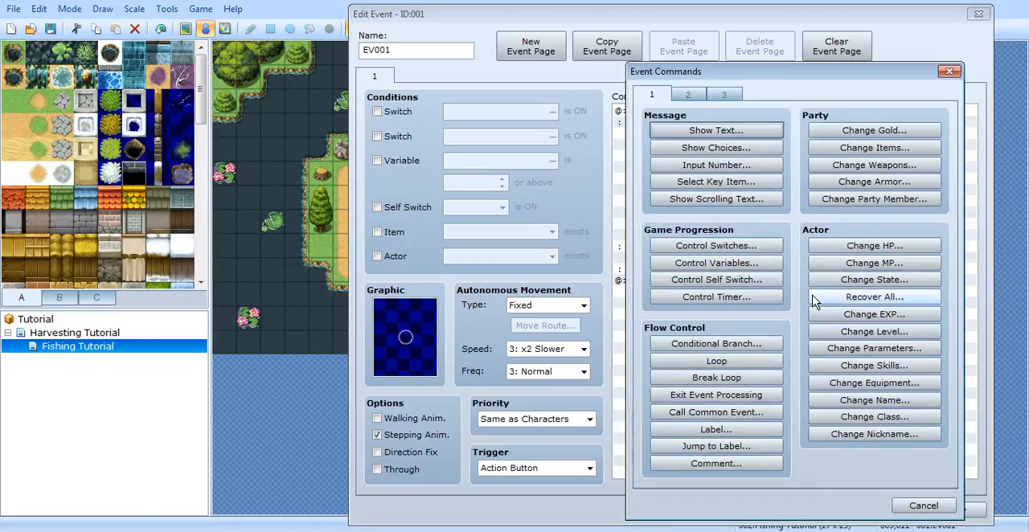
pyautogui.click(752, 281)
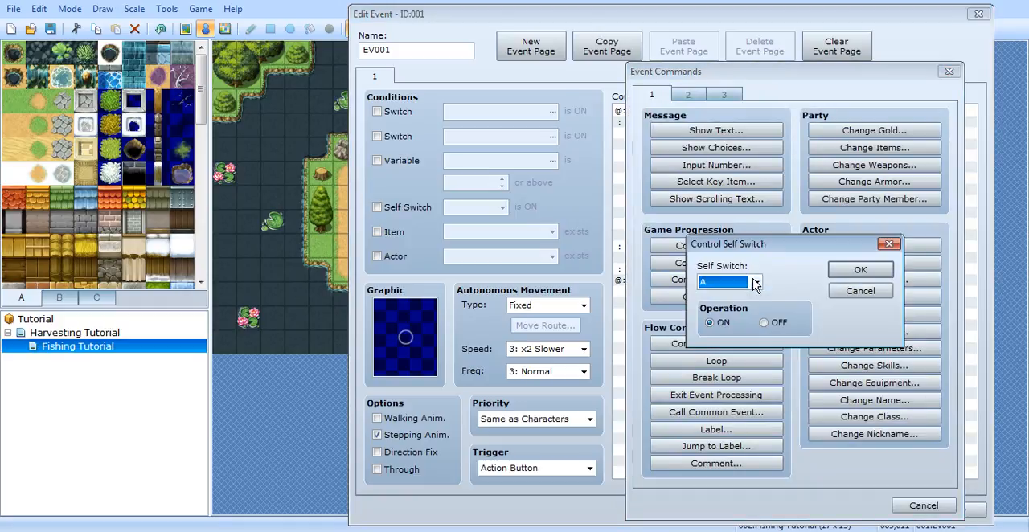
pyautogui.click(874, 270)
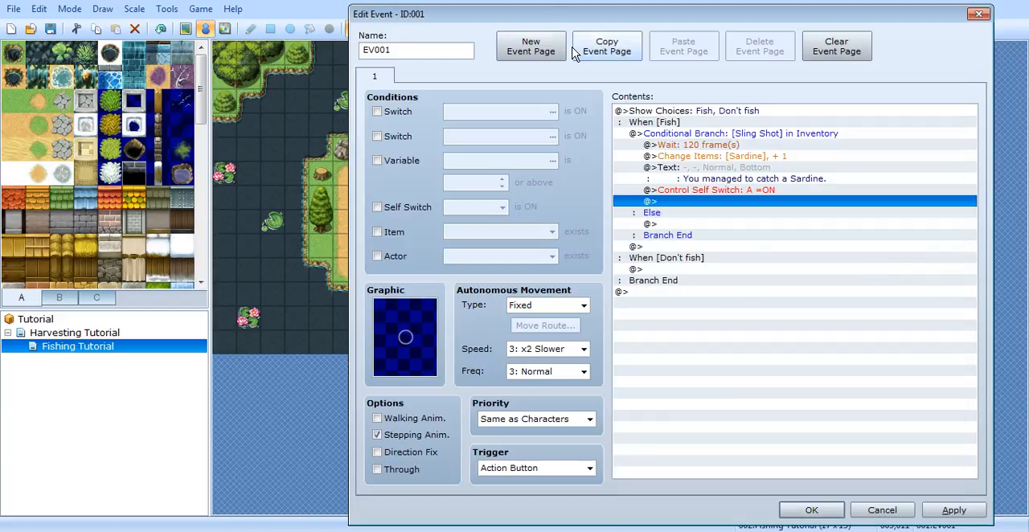
# Step: Add a second, empty event page conditioned on Self Switch A being ON, and save the fishing spot event
pyautogui.click(536, 47)
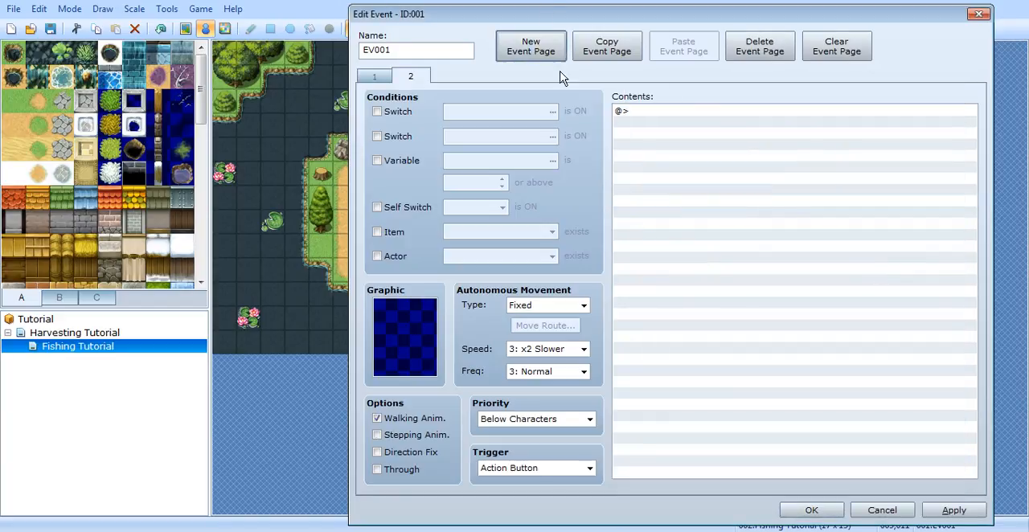
pyautogui.click(380, 210)
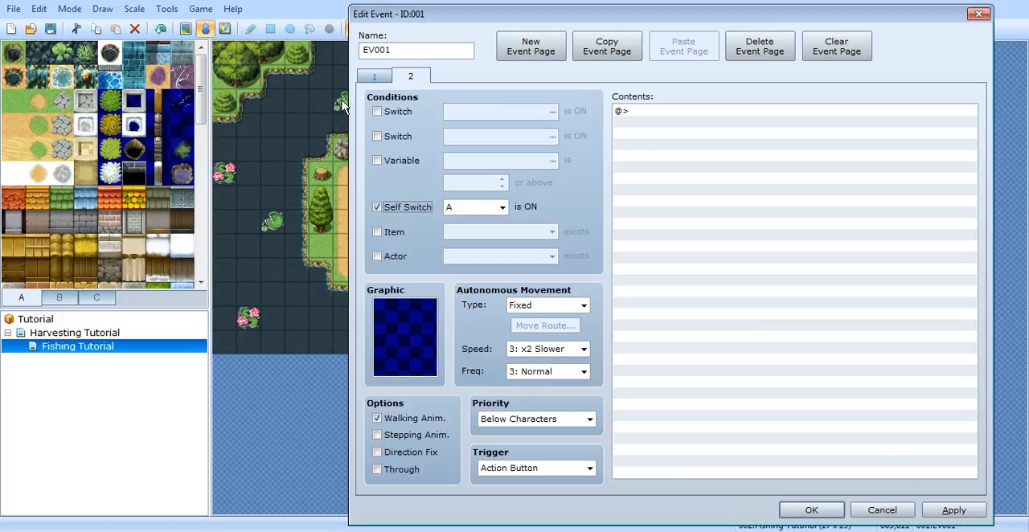
pyautogui.click(374, 76)
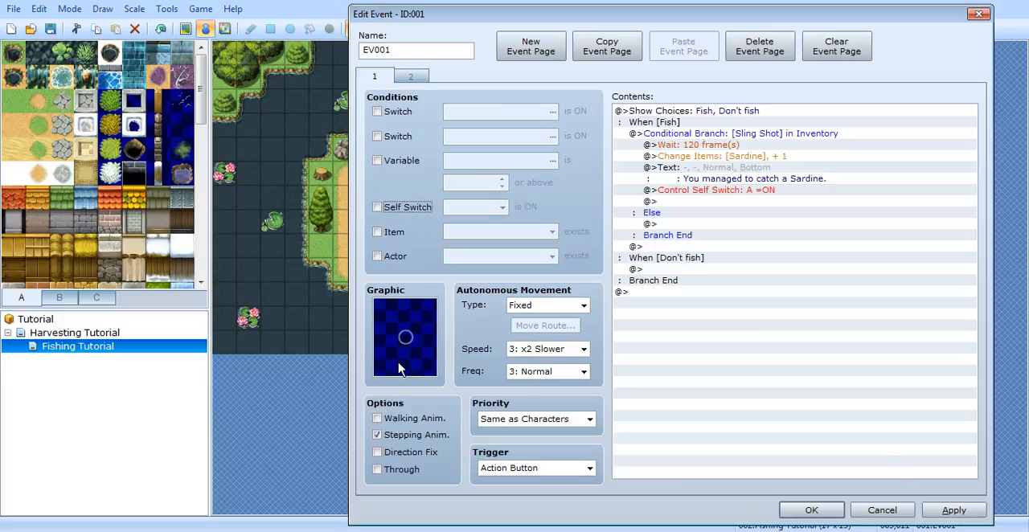
pyautogui.click(414, 78)
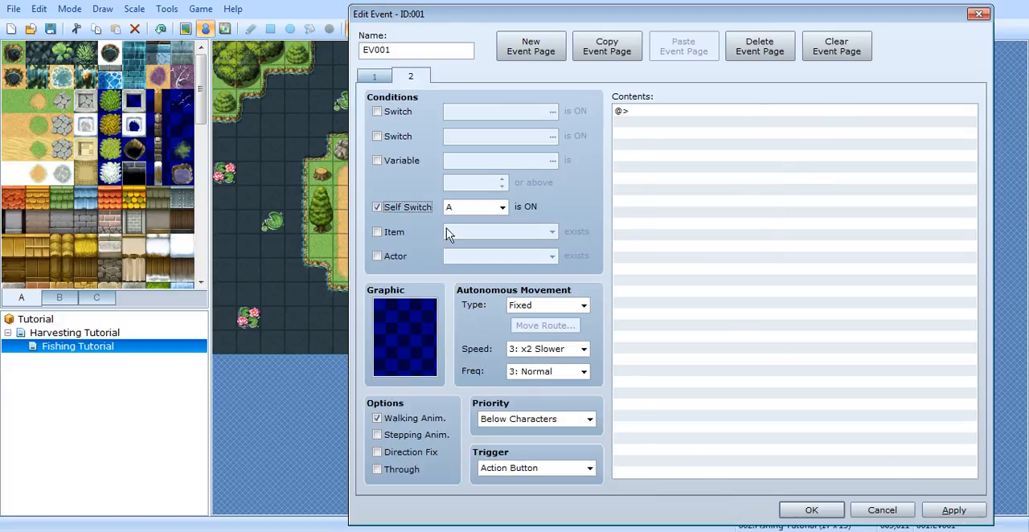
pyautogui.click(953, 512)
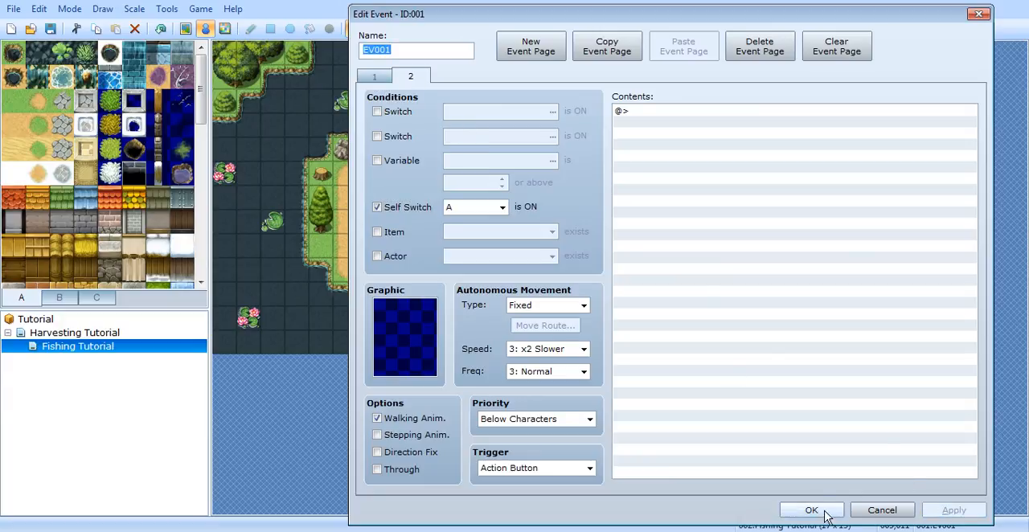
pyautogui.click(374, 75)
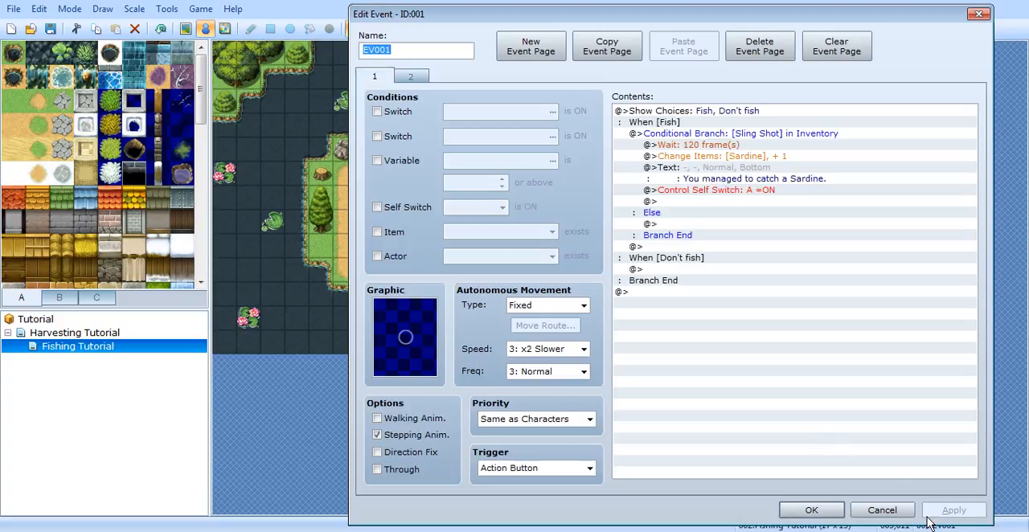
pyautogui.click(810, 511)
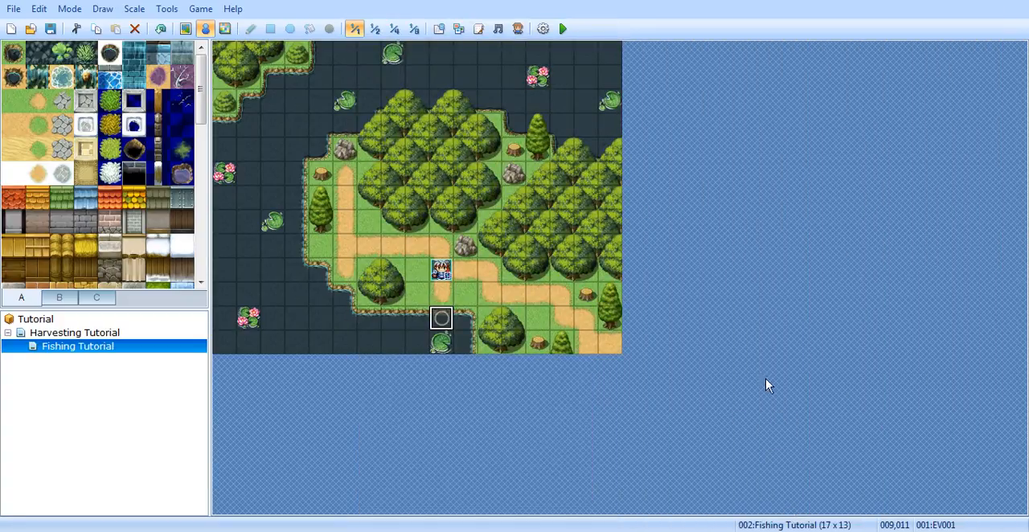
# Step: Create a quick treasure chest event containing item 018:Sling Shot on the path's upper end tile, just below the rock
pyautogui.click(346, 173)
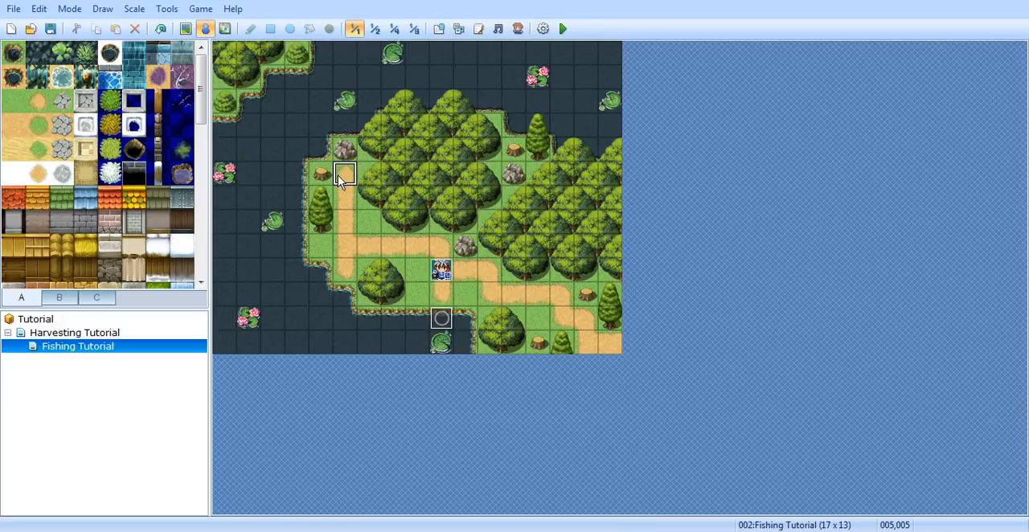
pyautogui.rightClick(352, 172)
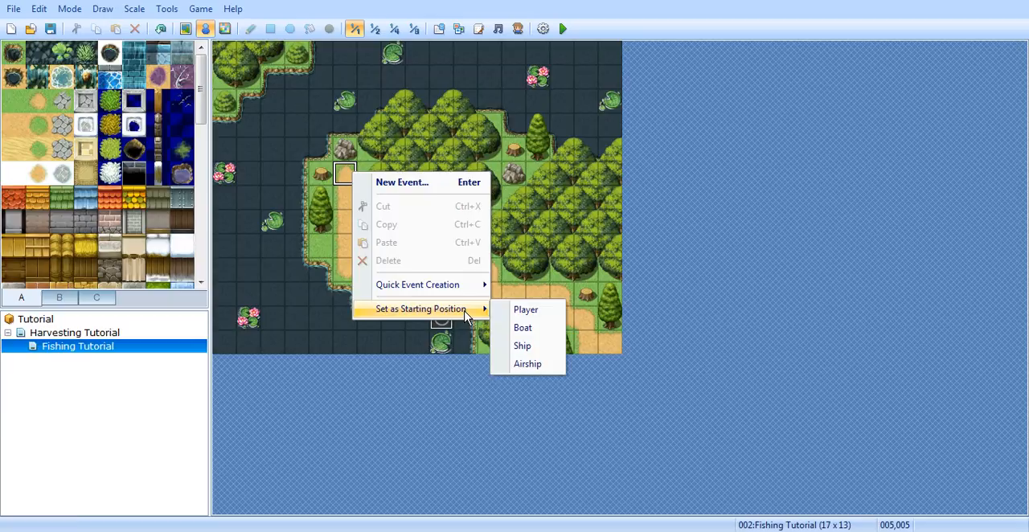
pyautogui.moveTo(458, 292)
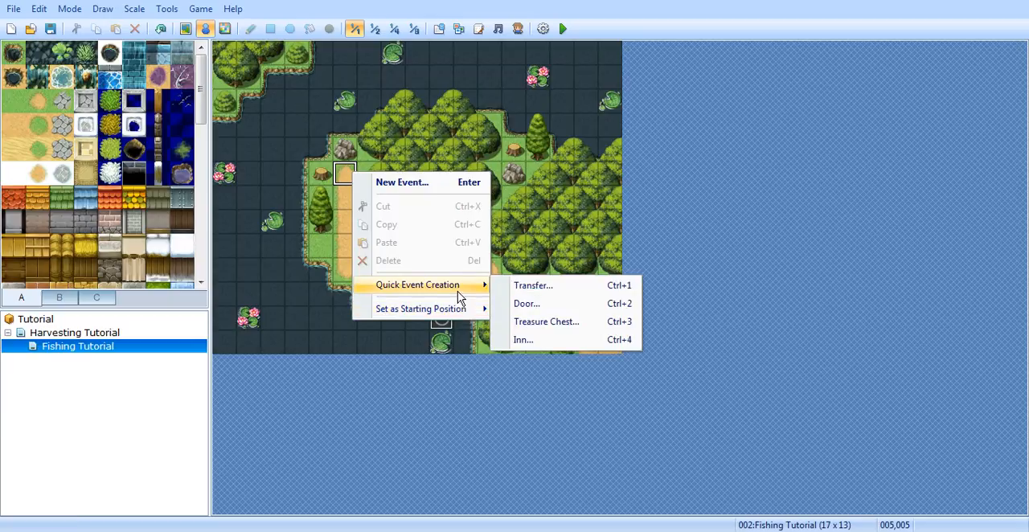
pyautogui.click(577, 323)
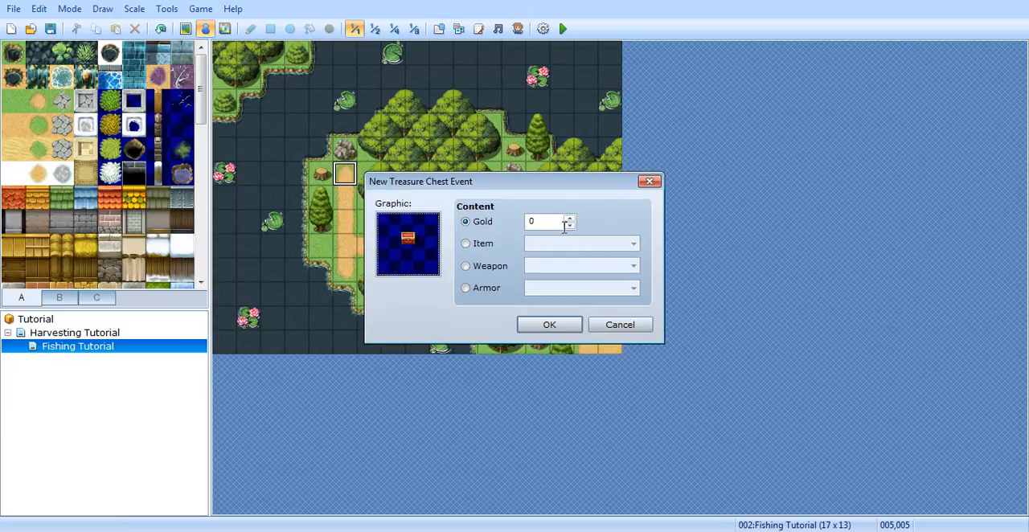
pyautogui.click(473, 243)
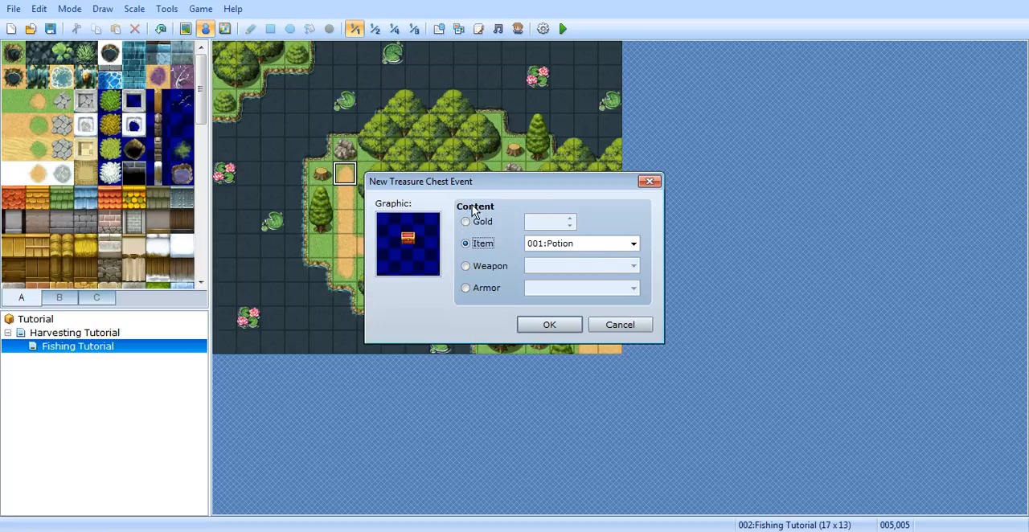
pyautogui.click(634, 243)
pyautogui.click(588, 452)
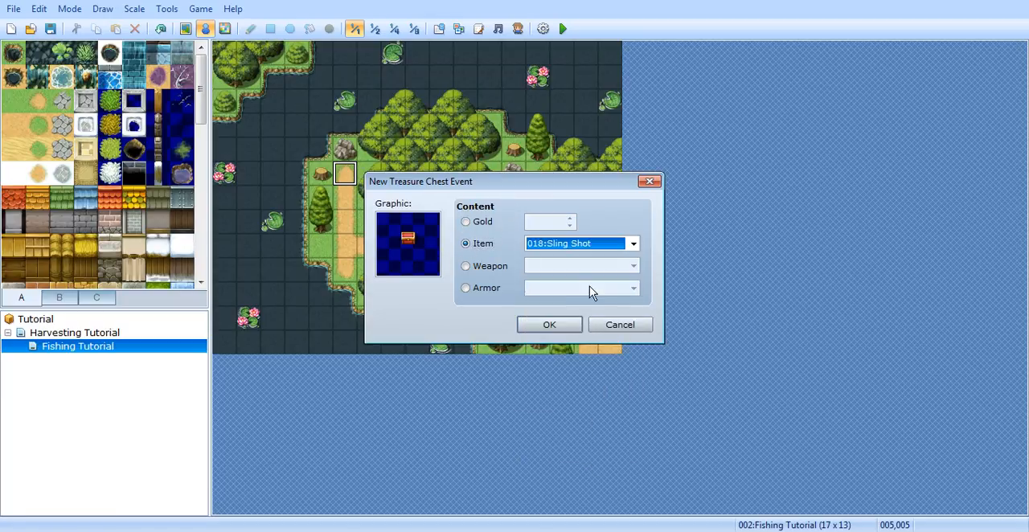
pyautogui.click(548, 325)
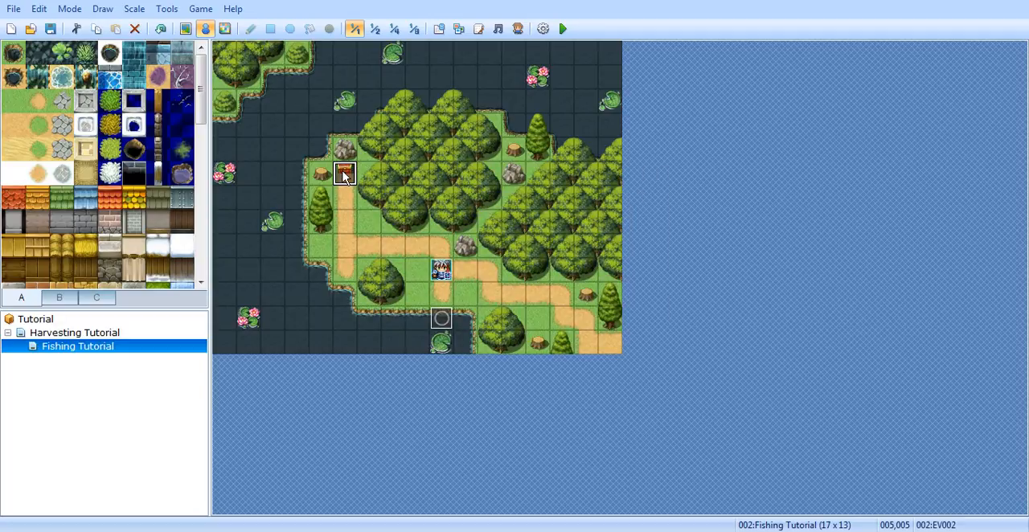
# Step: Start a playtest and choose Fish at the fishing spot without having the Sling Shot
pyautogui.click(563, 29)
pyautogui.click(464, 301)
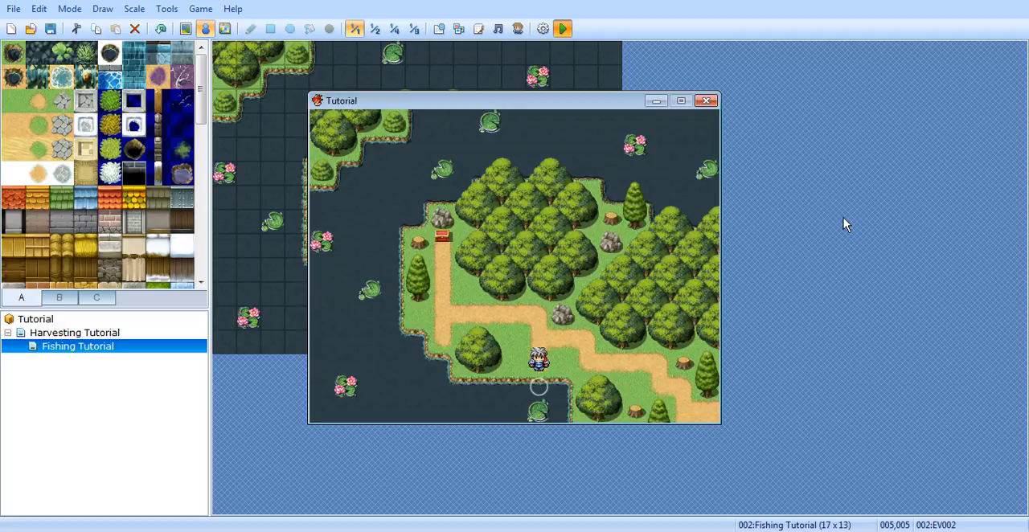
pyautogui.press('Return')
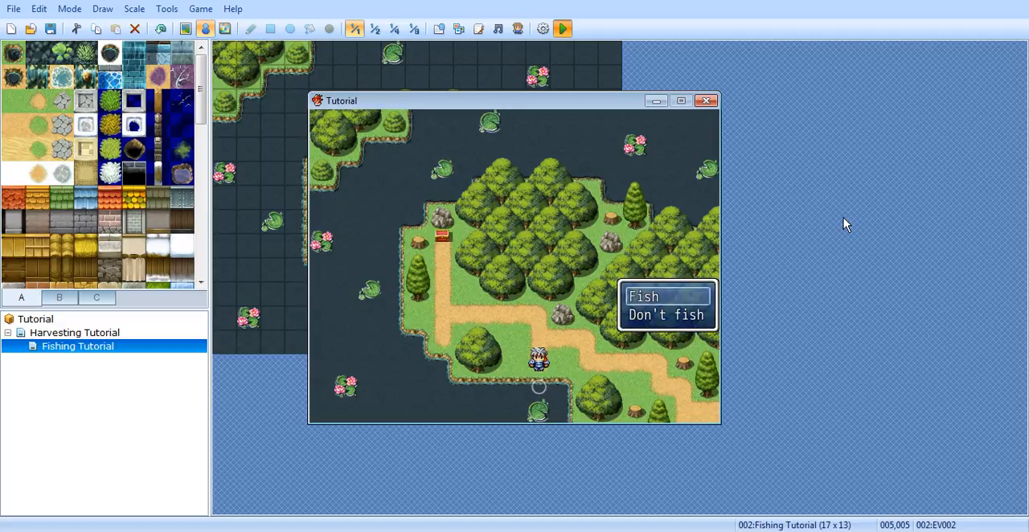
pyautogui.press('Return')
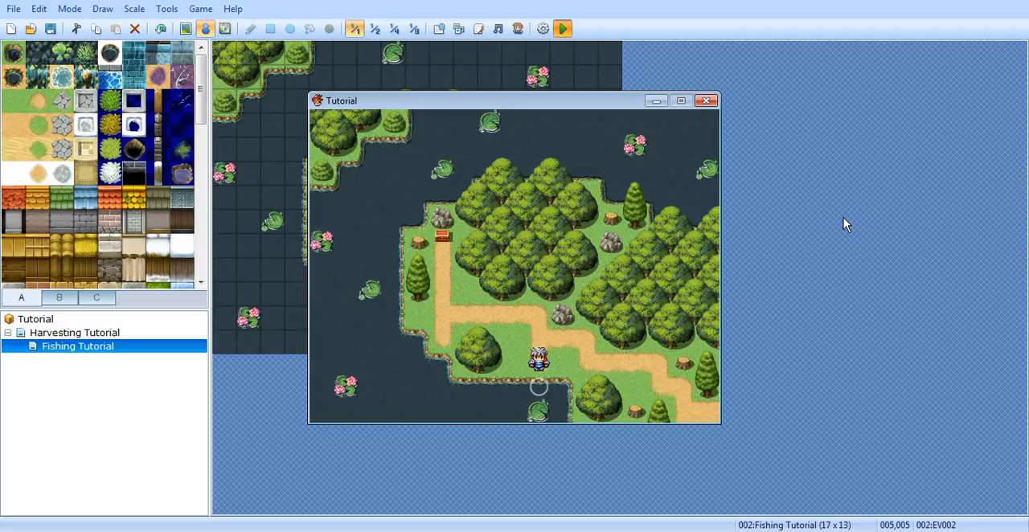
# Step: In the playtest, walk the character along the path to the treasure chest and open it
pyautogui.press('Up')
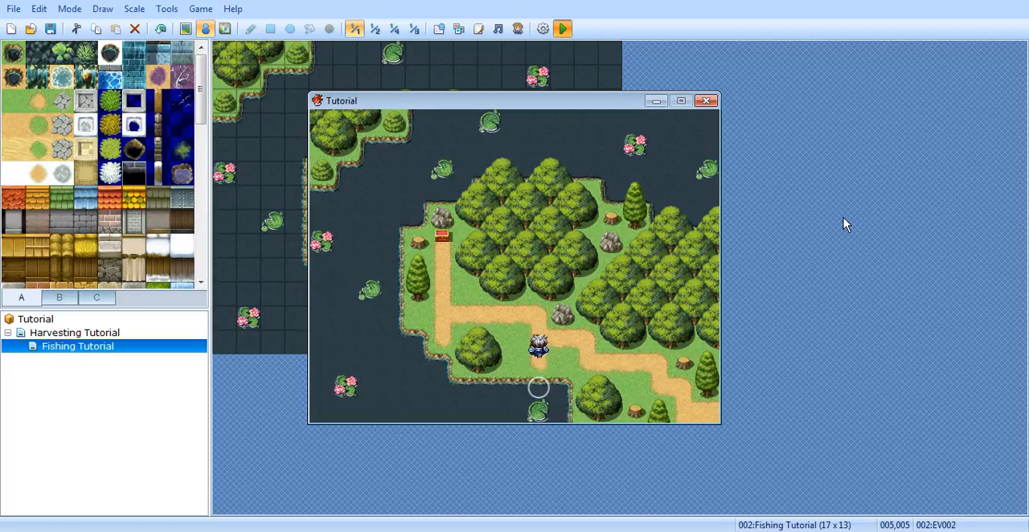
pyautogui.press('Up')
pyautogui.press('Left')
pyautogui.press('Up')
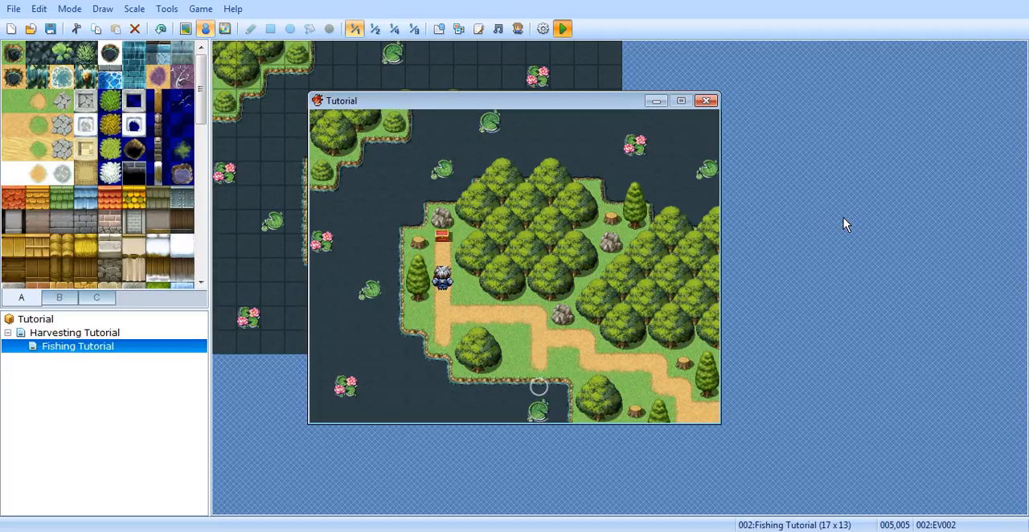
pyautogui.press('Up')
pyautogui.press('Return')
pyautogui.press('Return')
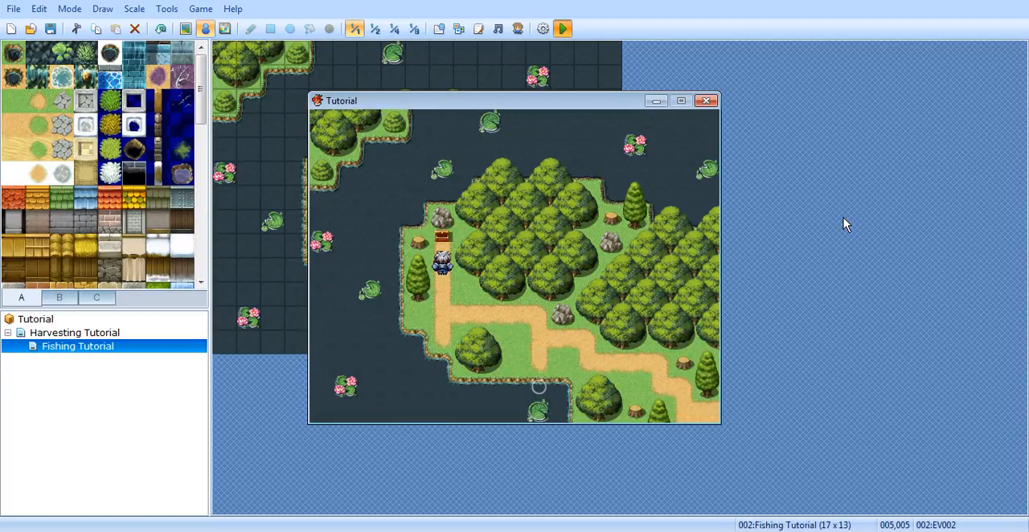
# Step: Walk back to the fishing spot, choose Fish with the Sling Shot in the inventory, and end the playtest
pyautogui.press('Down')
pyautogui.press('Right')
pyautogui.press('Down')
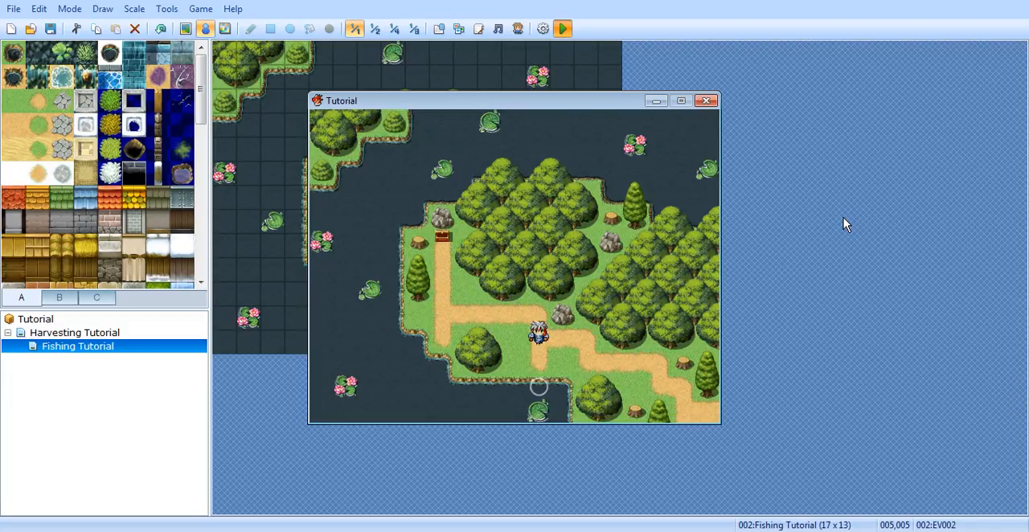
pyautogui.press('Down')
pyautogui.press('Return')
pyautogui.press('Return')
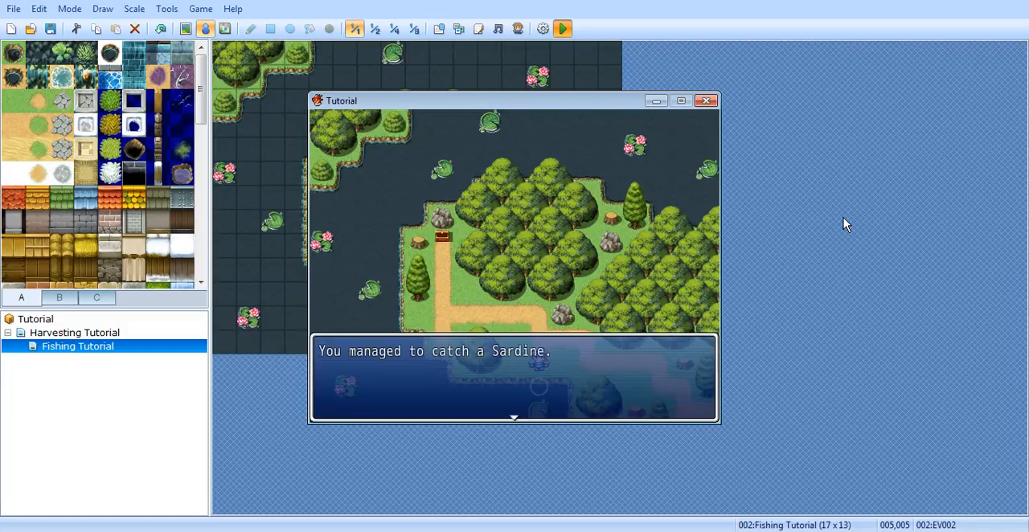
pyautogui.press('Return')
pyautogui.click(706, 101)
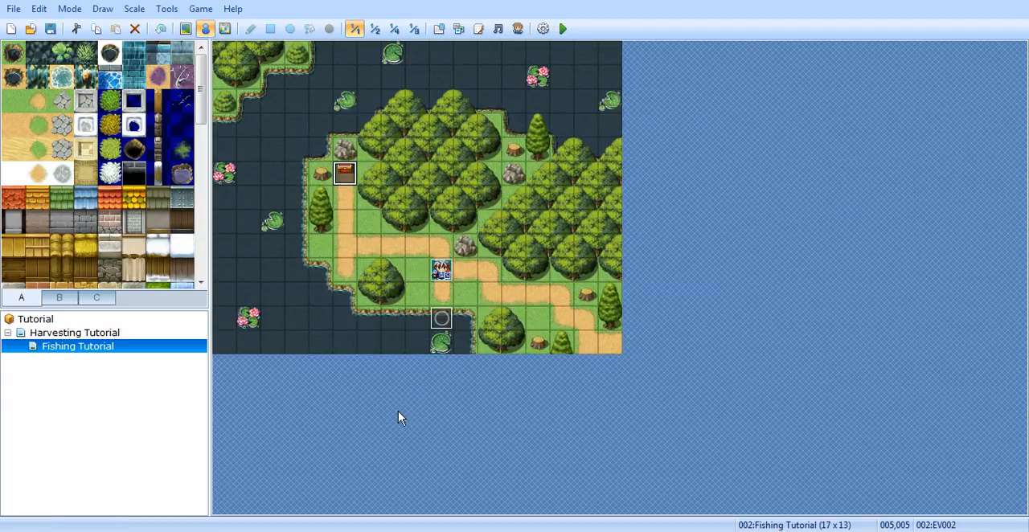
# Step: Add the text message "You need to find some kind of tool in order to fish." to the Else branch of fishing event EV001
pyautogui.rightClick(441, 319)
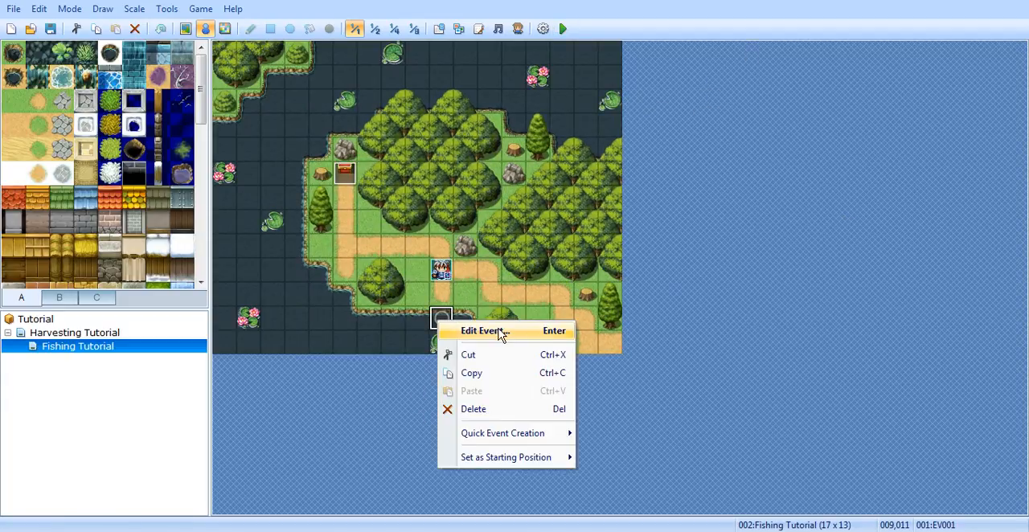
pyautogui.click(473, 331)
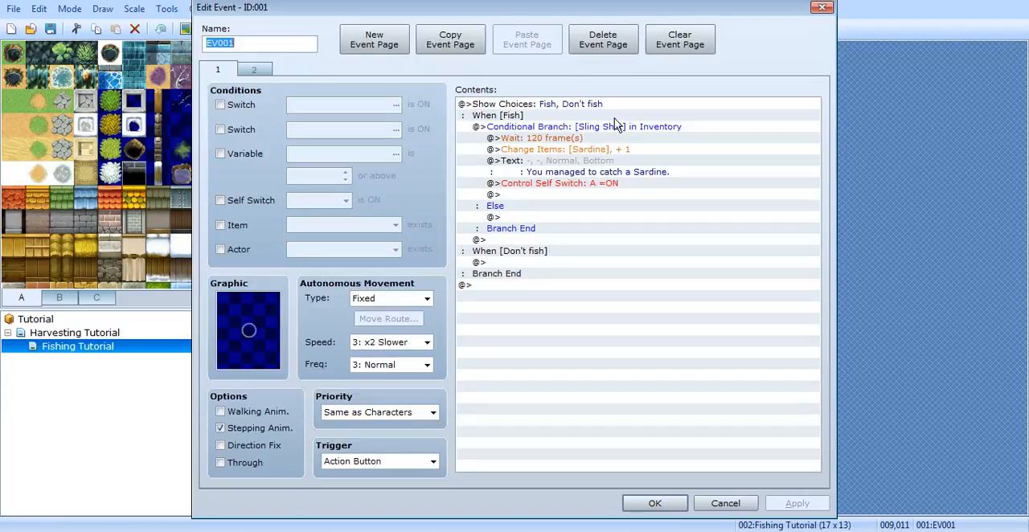
pyautogui.click(547, 217)
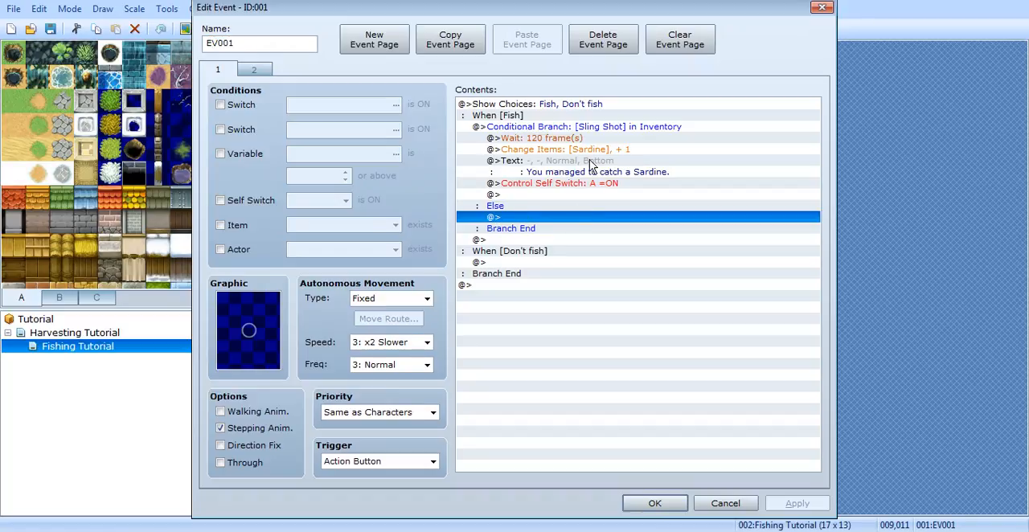
pyautogui.doubleClick(573, 226)
pyautogui.click(540, 125)
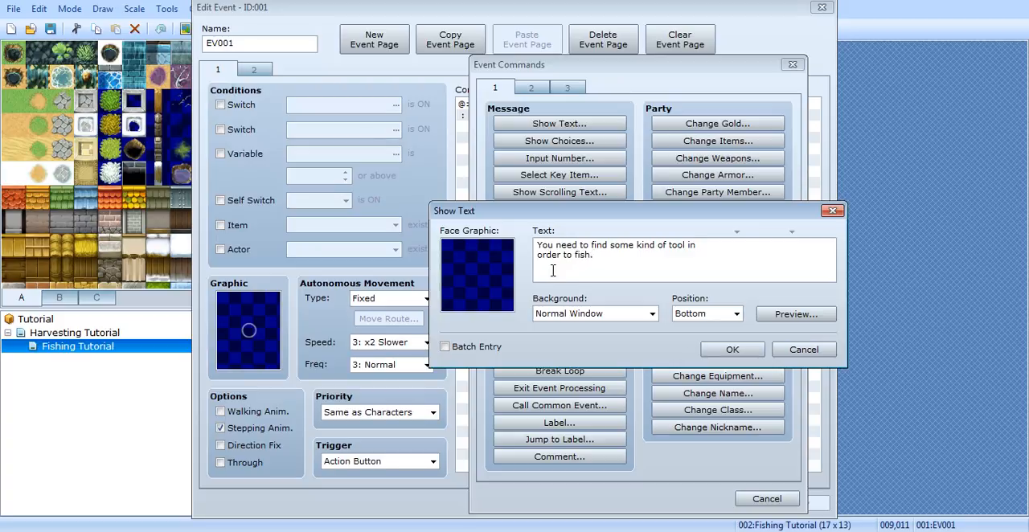
pyautogui.click(719, 352)
pyautogui.click(794, 503)
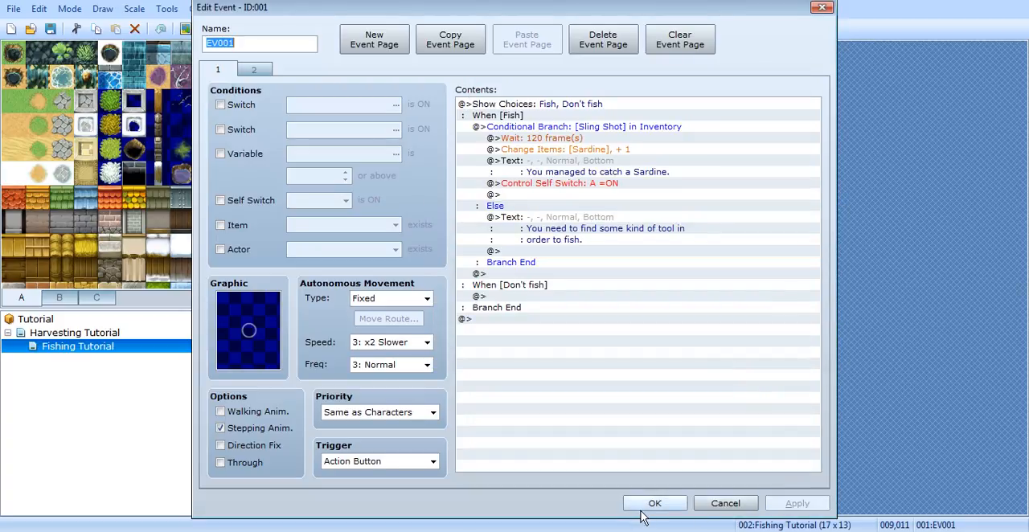
pyautogui.click(651, 504)
# Step: Save the project, start a playtest, and choose Fish at the fishing spot without carrying the Sling Shot
pyautogui.click(563, 28)
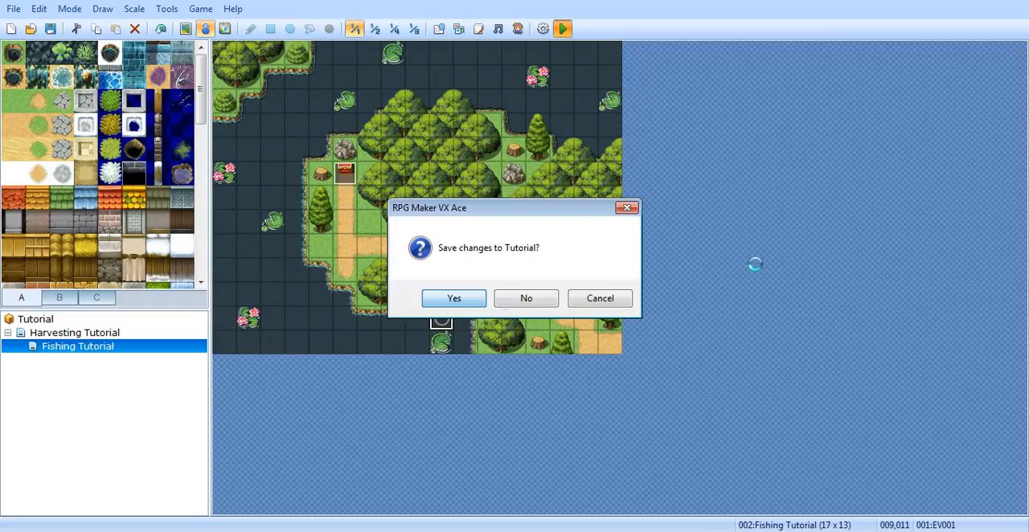
pyautogui.press('Return')
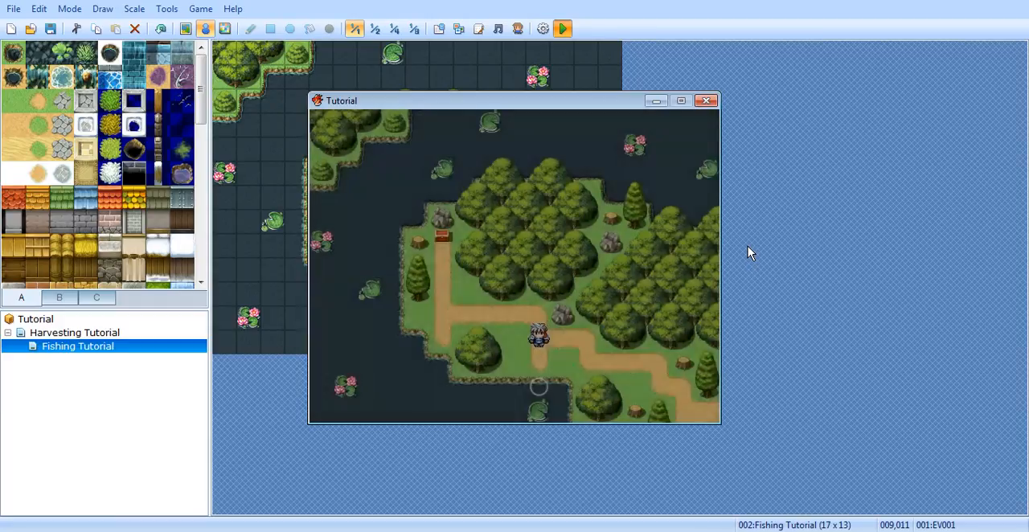
pyautogui.press('Down')
pyautogui.press('Return')
pyautogui.press('Return')
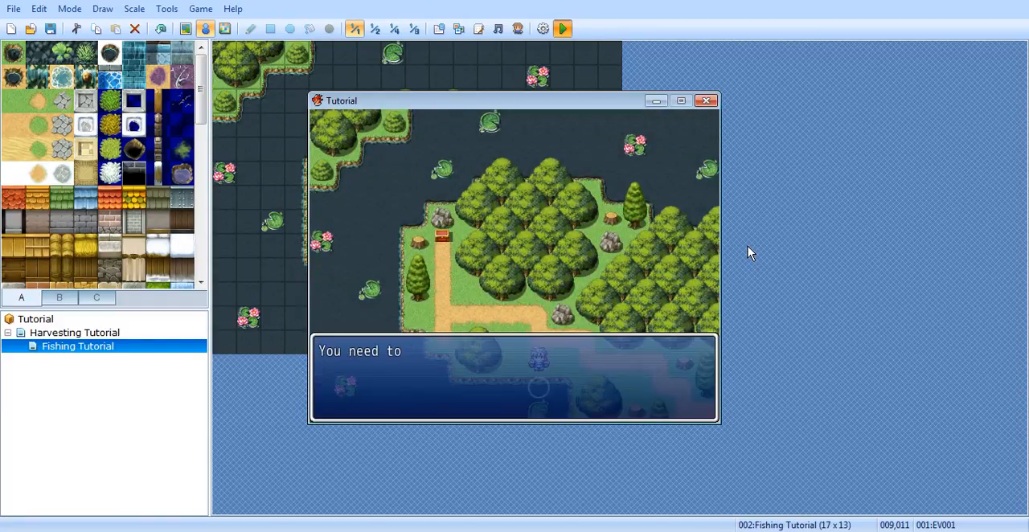
pyautogui.press('Return')
# Step: Walk the character from the fishing spot along the path to the treasure chest and collect the Sling Shot
pyautogui.press('Up')
pyautogui.press('Up')
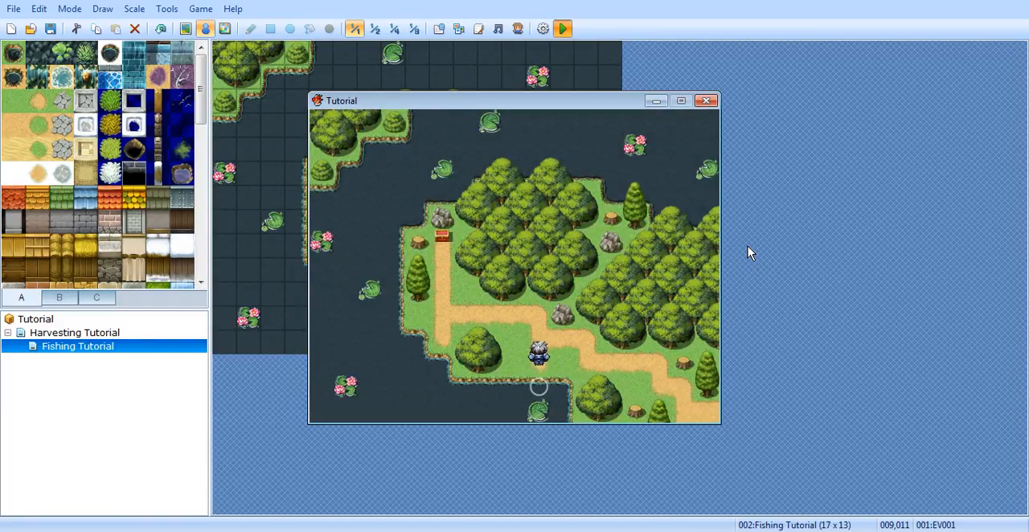
pyautogui.press('Left')
pyautogui.press('Left')
pyautogui.press('Left')
pyautogui.press('Left')
pyautogui.press('Up')
pyautogui.press('Up')
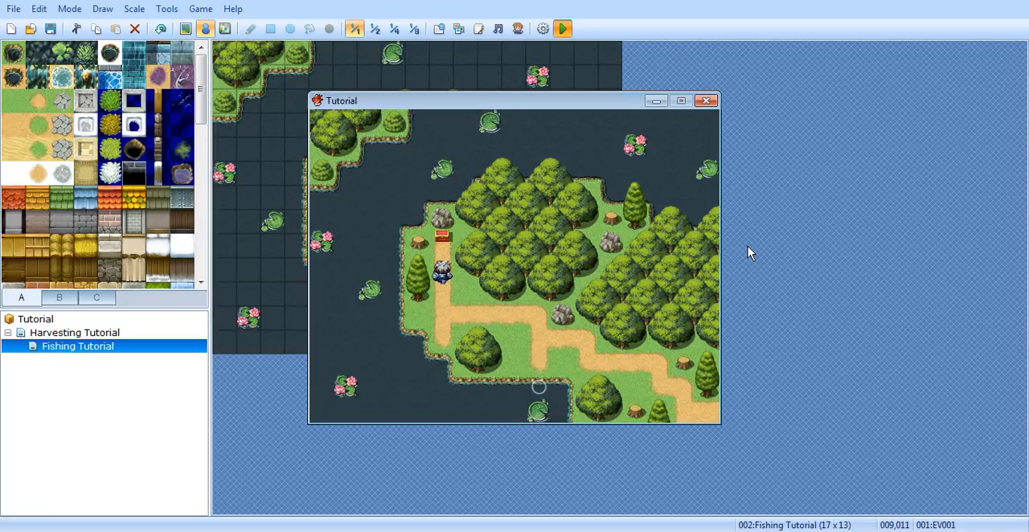
pyautogui.press('Return')
pyautogui.press('Return')
# Step: Return the character to the fishing spot and choose Fish while carrying the Sling Shot
pyautogui.press('Down')
pyautogui.press('Down')
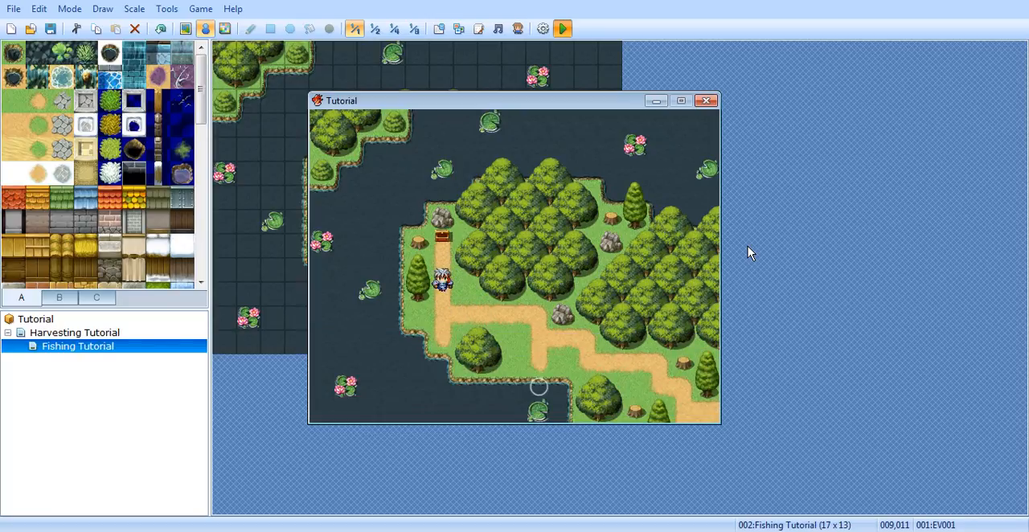
pyautogui.press('Right')
pyautogui.press('Right')
pyautogui.press('Right')
pyautogui.press('Right')
pyautogui.press('Down')
pyautogui.press('Down')
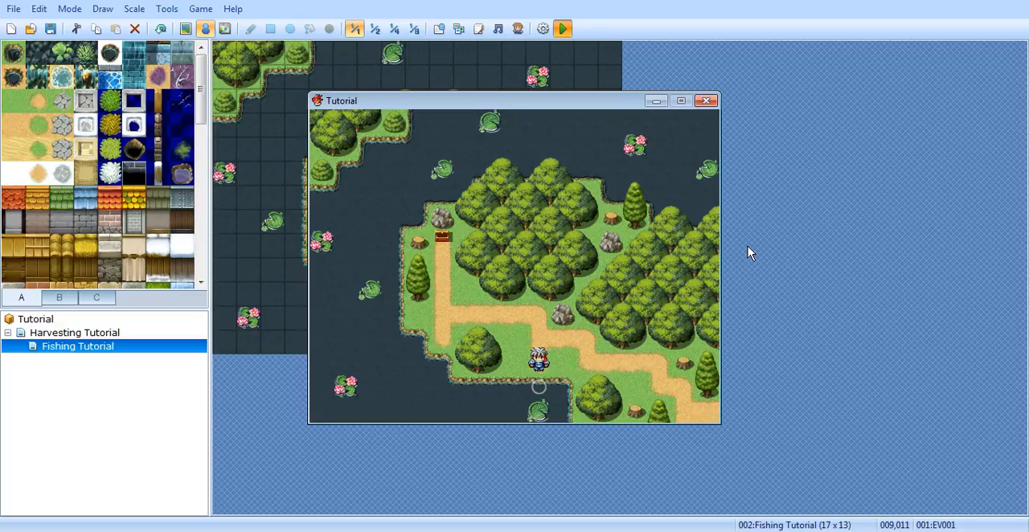
pyautogui.press('Return')
pyautogui.press('Return')
pyautogui.press('Right')
pyautogui.press('Left')
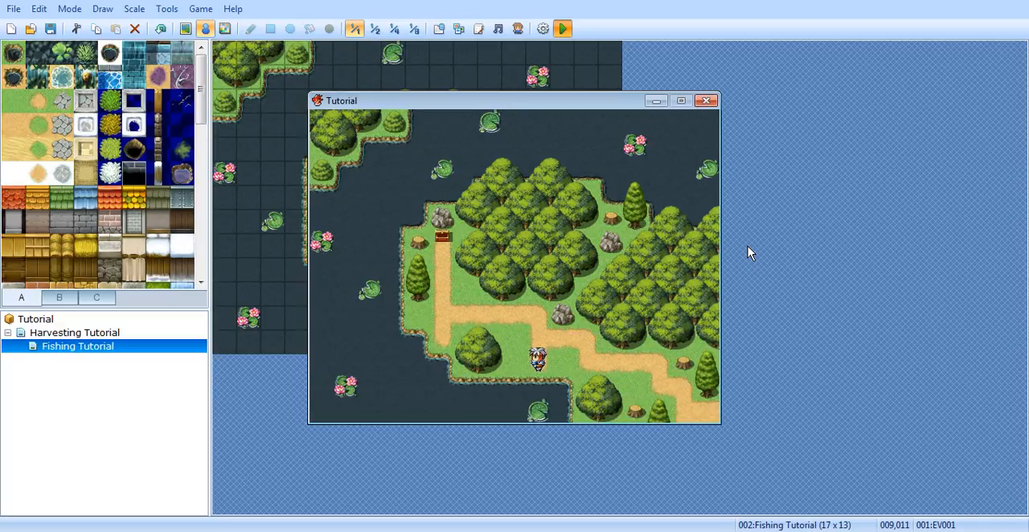
# Step: Check the party's item inventory in the game menu for the fishing reward, and end the playtest
pyautogui.press('Escape')
pyautogui.press('Return')
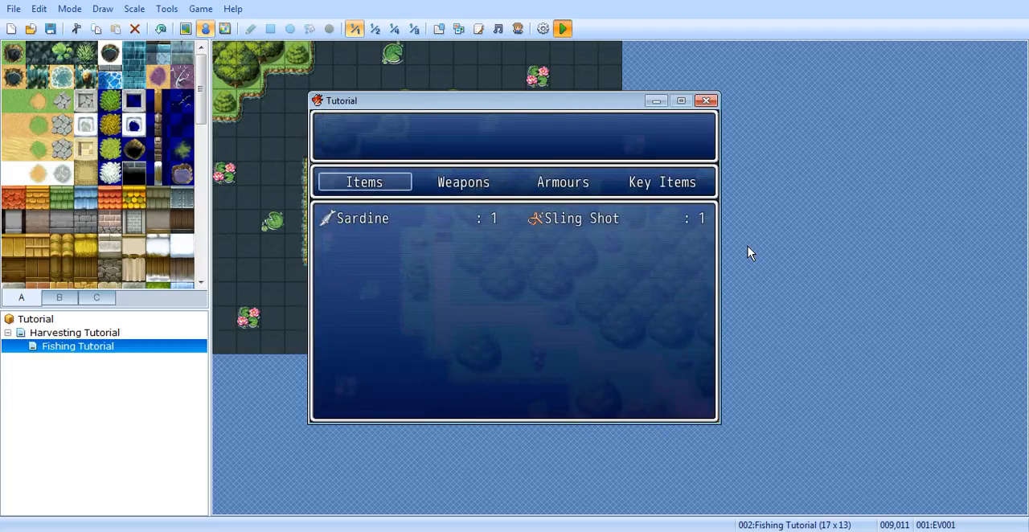
pyautogui.click(704, 102)
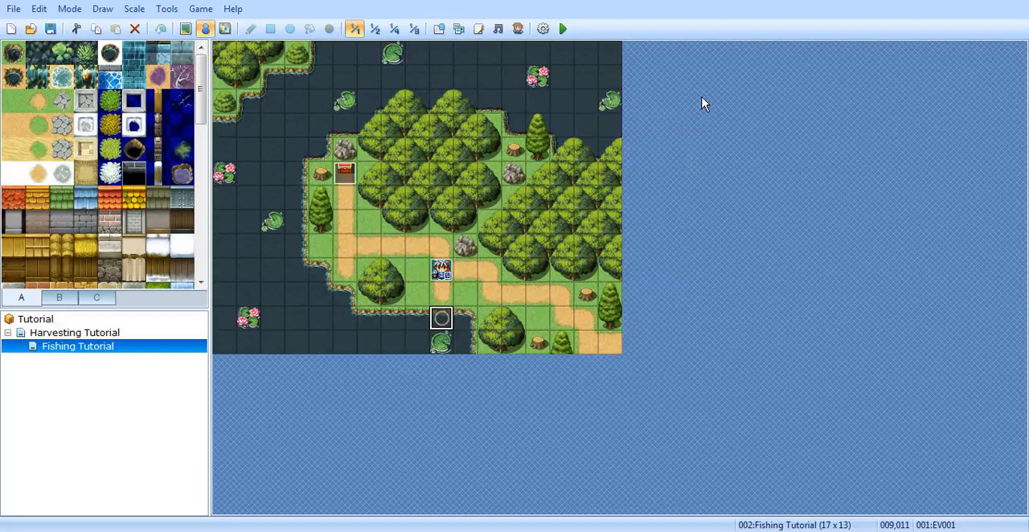